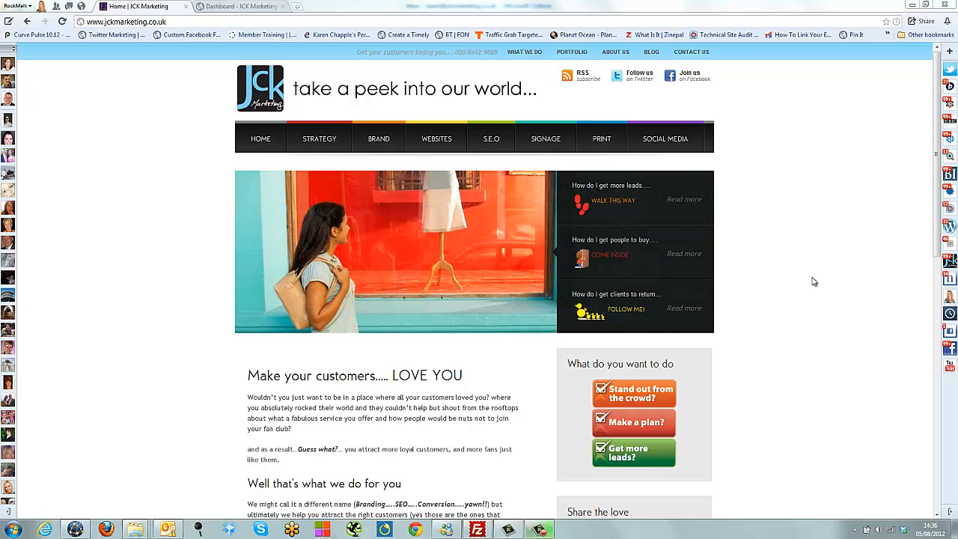
Step: Open the Branding page for editing from the WordPress admin's list of all pages
left_click(244, 7)
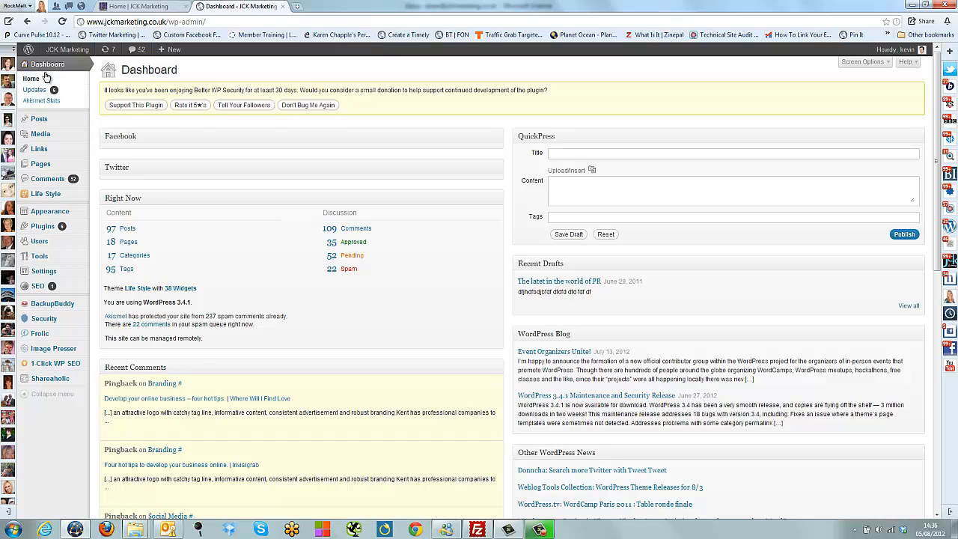
mouse_move(40, 169)
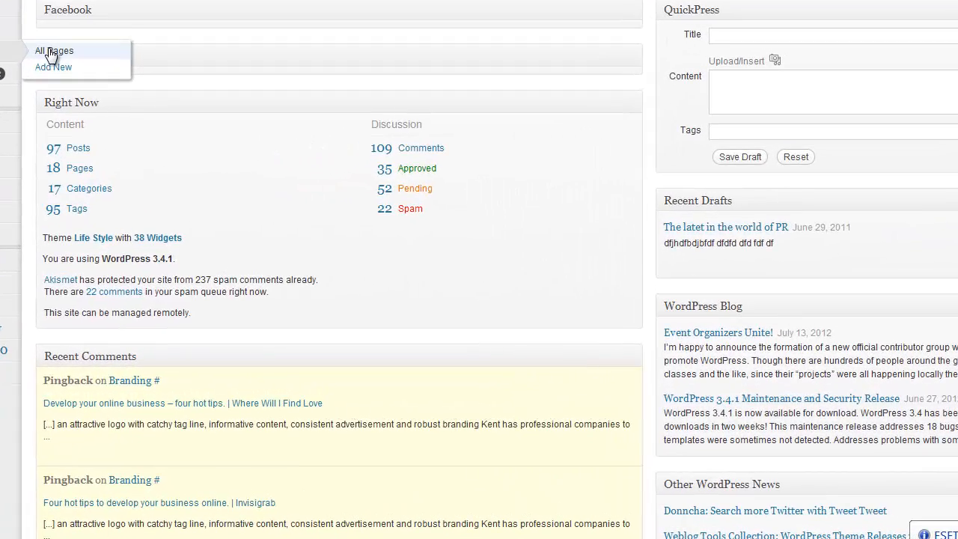
left_click(50, 53)
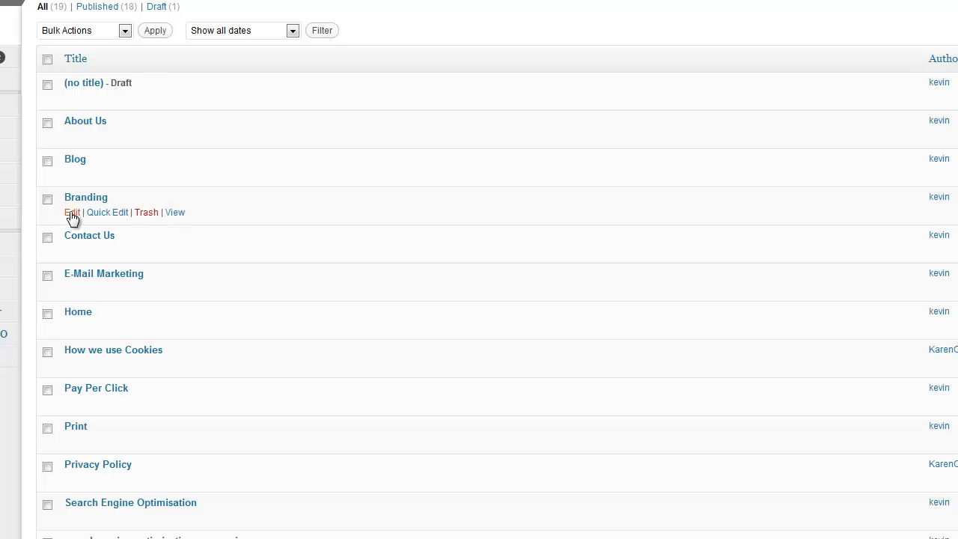
left_click(72, 214)
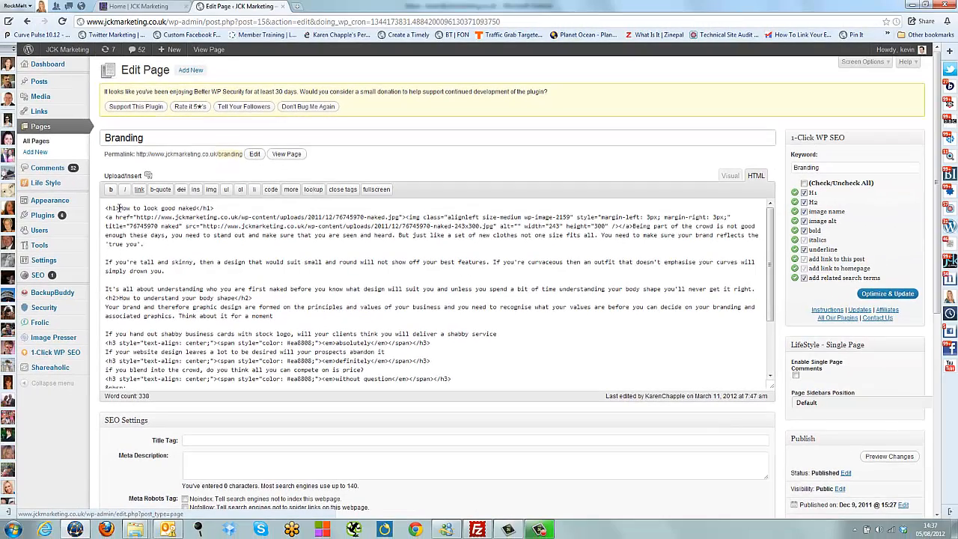
Step: Compare the page's HTML code with its Visual view, stay in Visual, and keep the current Windows color scheme without further prompts
left_click_drag(118, 208, 106, 208)
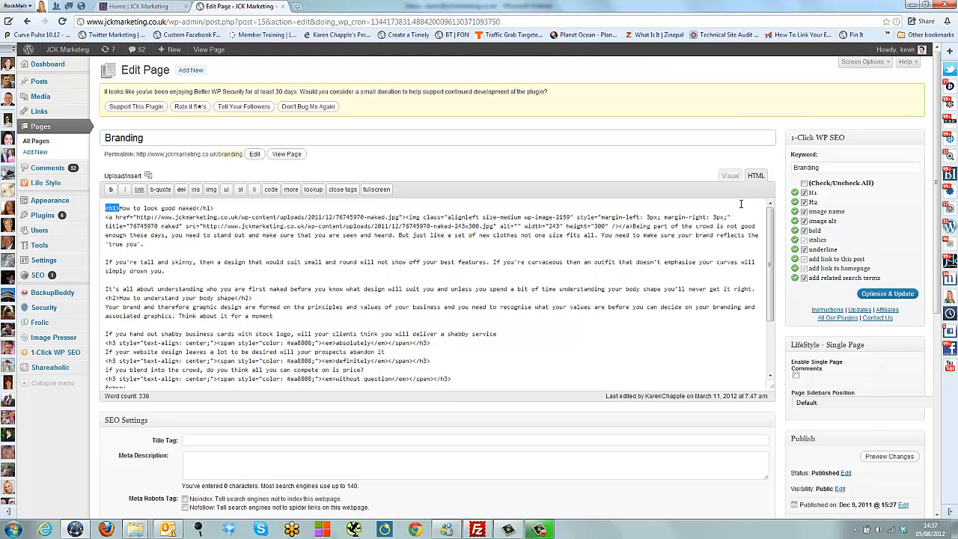
left_click(730, 176)
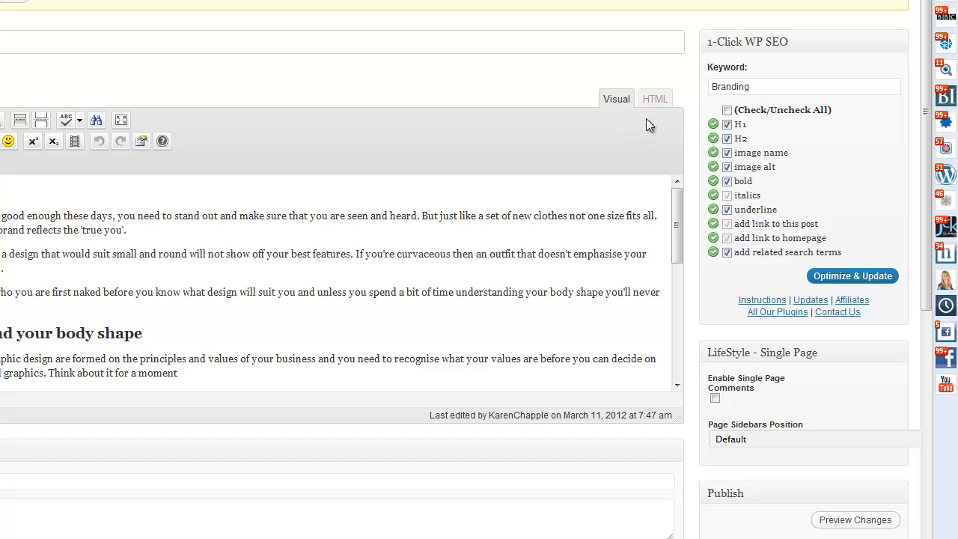
left_click(653, 99)
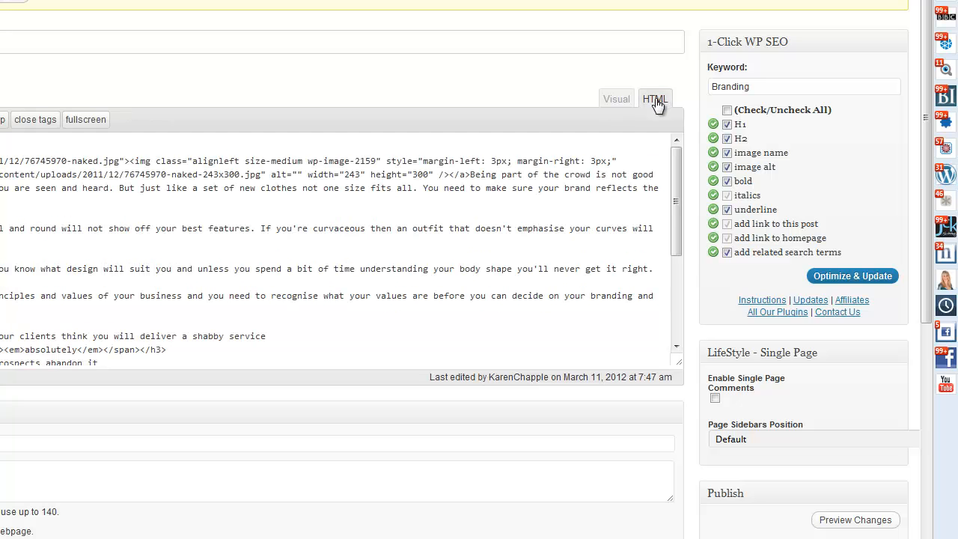
left_click(619, 100)
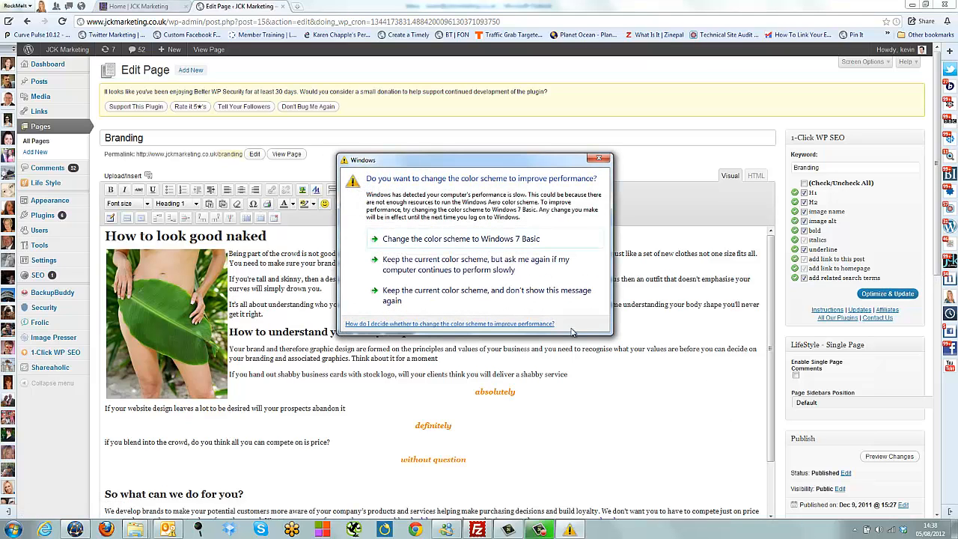
left_click(432, 292)
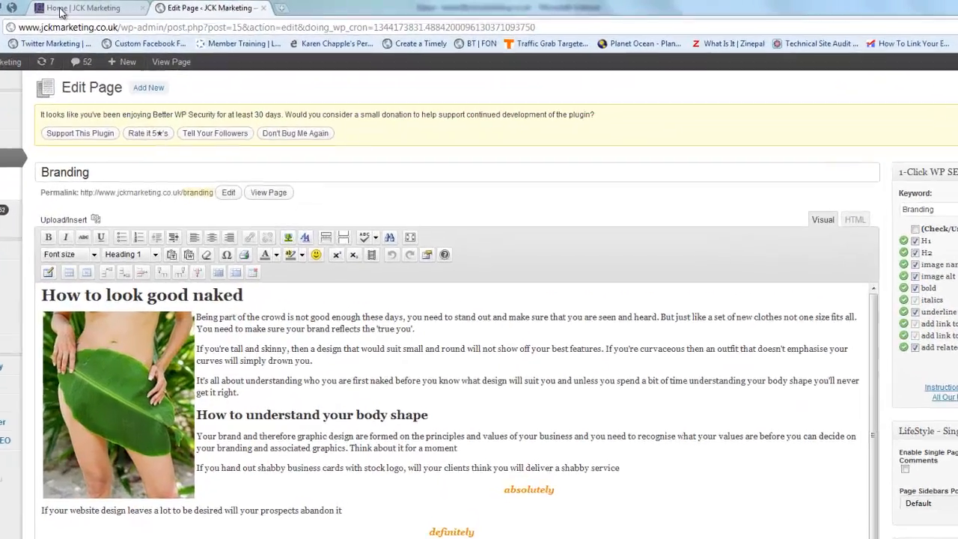
Step: Review the live Branding page on the JCK Marketing site and return to its editor
left_click(60, 13)
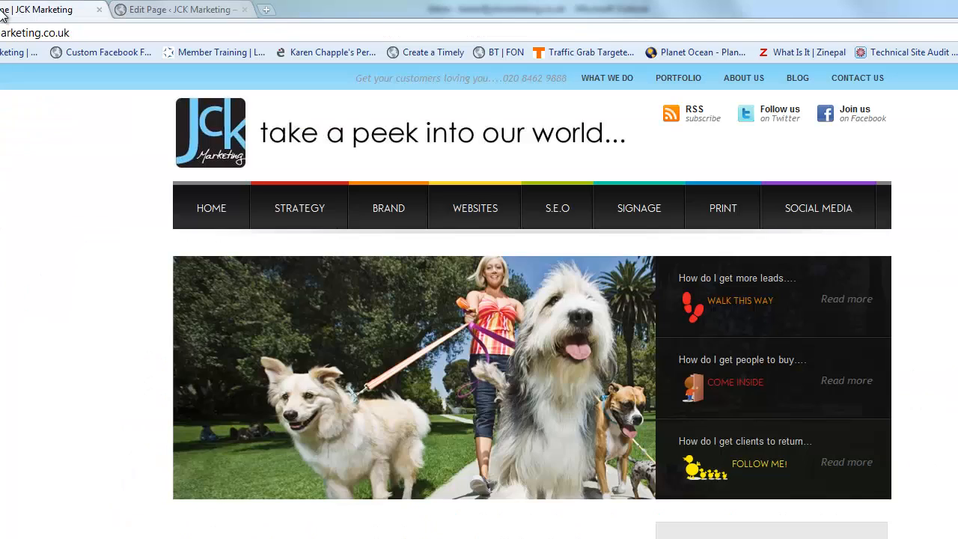
left_click(393, 212)
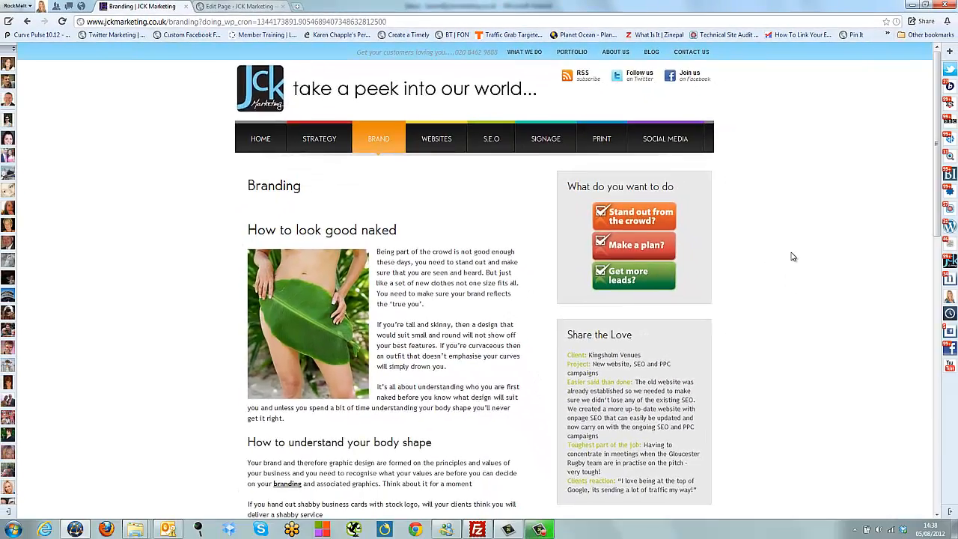
scroll(957, 385, "down", 2)
scroll(793, 256, "down", 2)
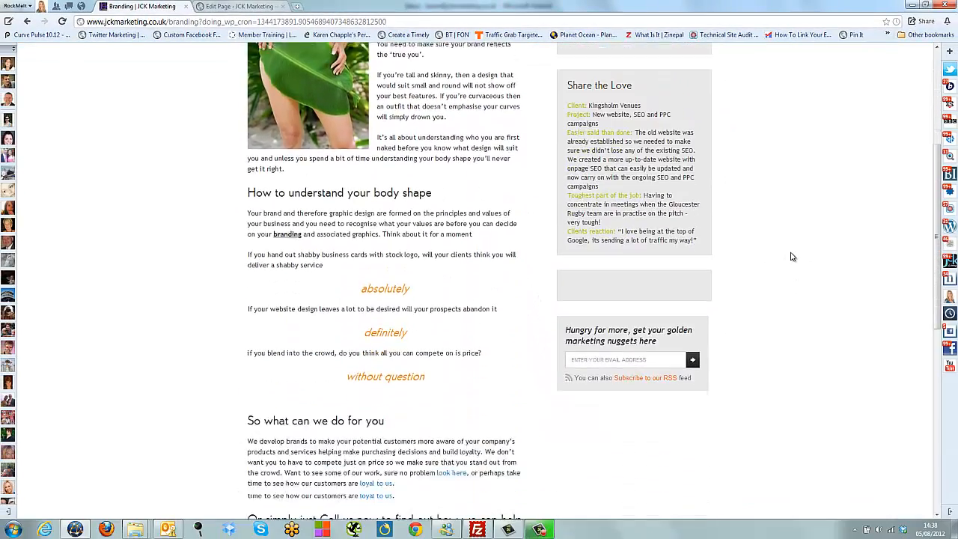
scroll(792, 257, "up", 4)
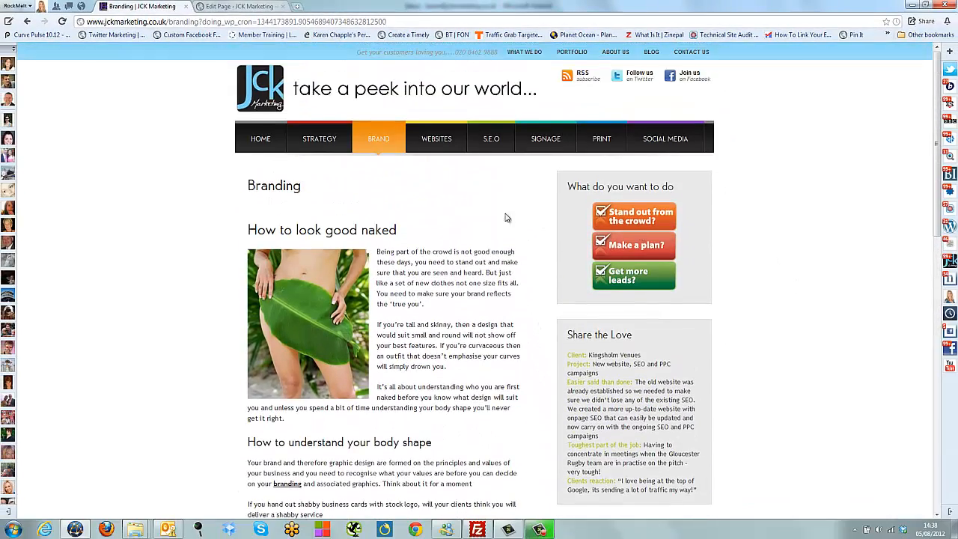
left_click(239, 7)
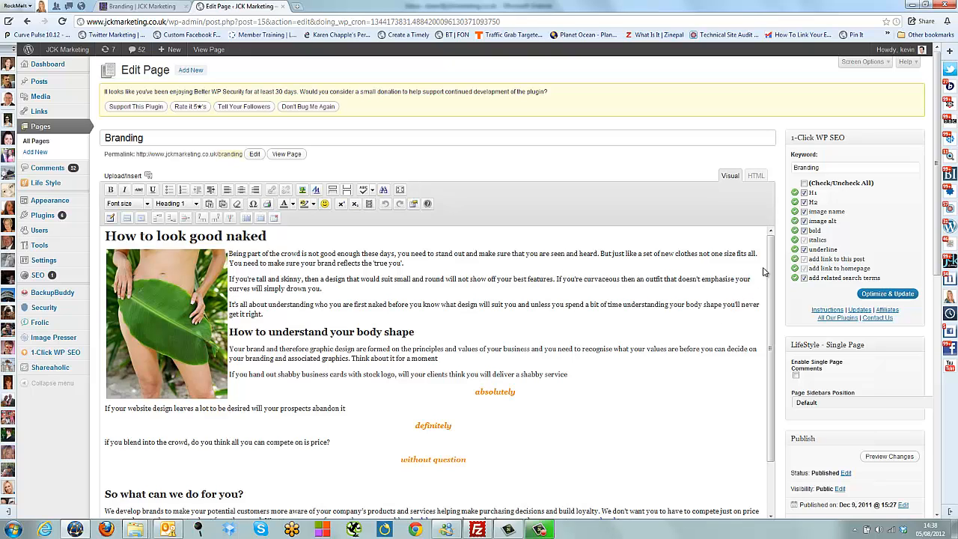
Step: Add "Write more text in here!!!" after the 'true you' sentence in the first paragraph and update the page
left_click(417, 262)
type("Write more text in her")
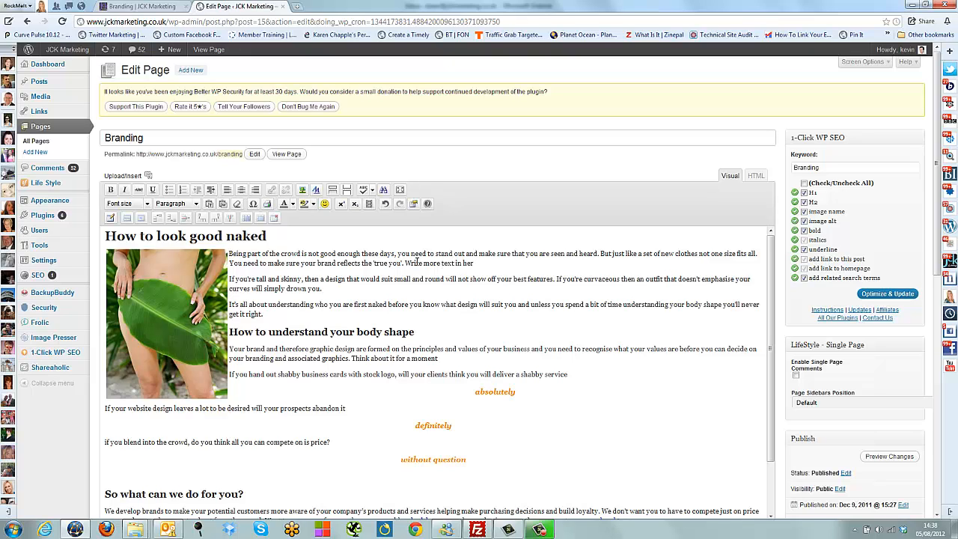
type("e!!!")
scroll(785, 342, "down", 1)
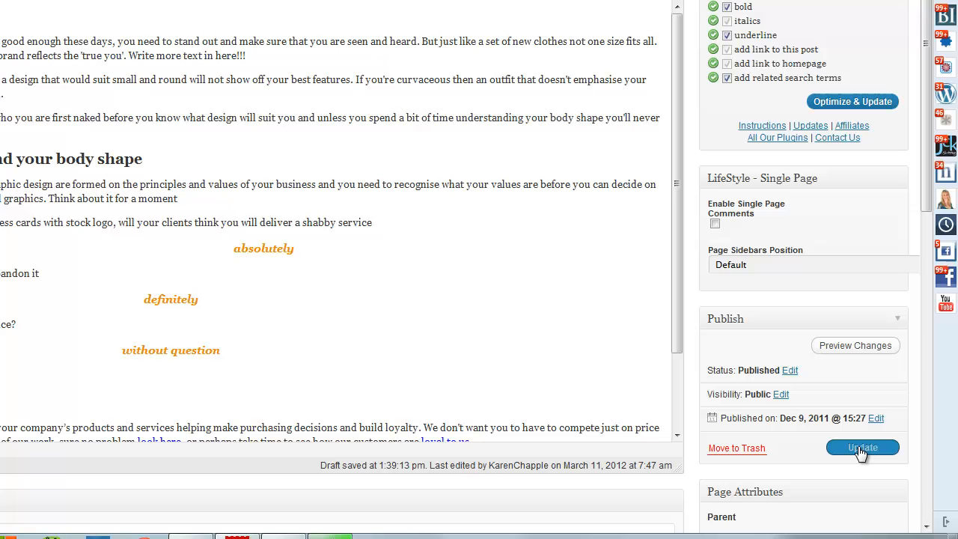
left_click(861, 449)
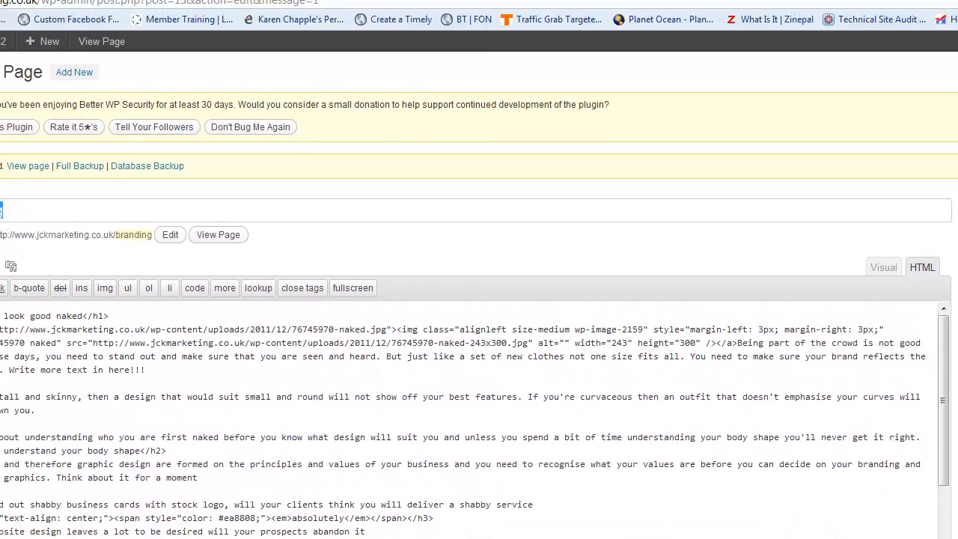
Step: Reload the live Branding page and check the end of its first paragraph for the added sentence
key("ctrl+shift+Tab")
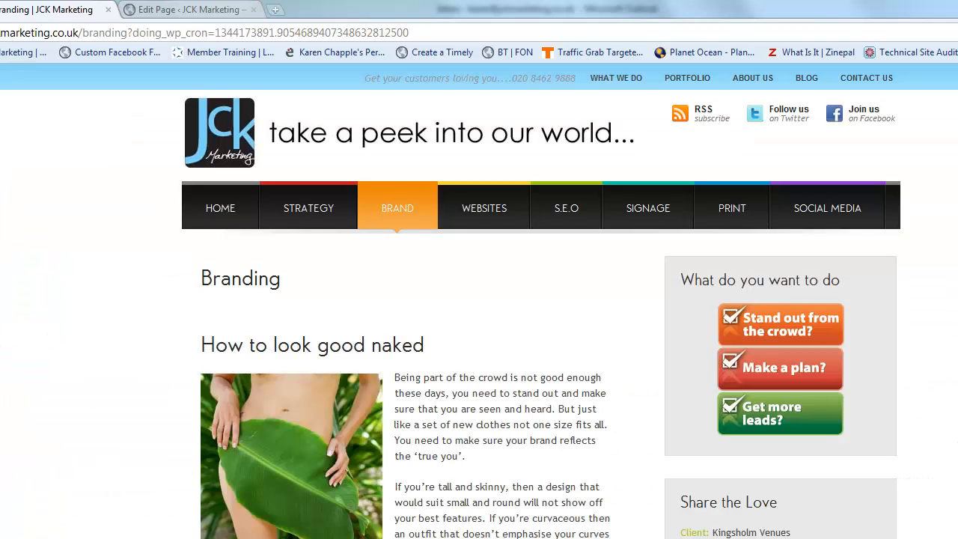
key("F5")
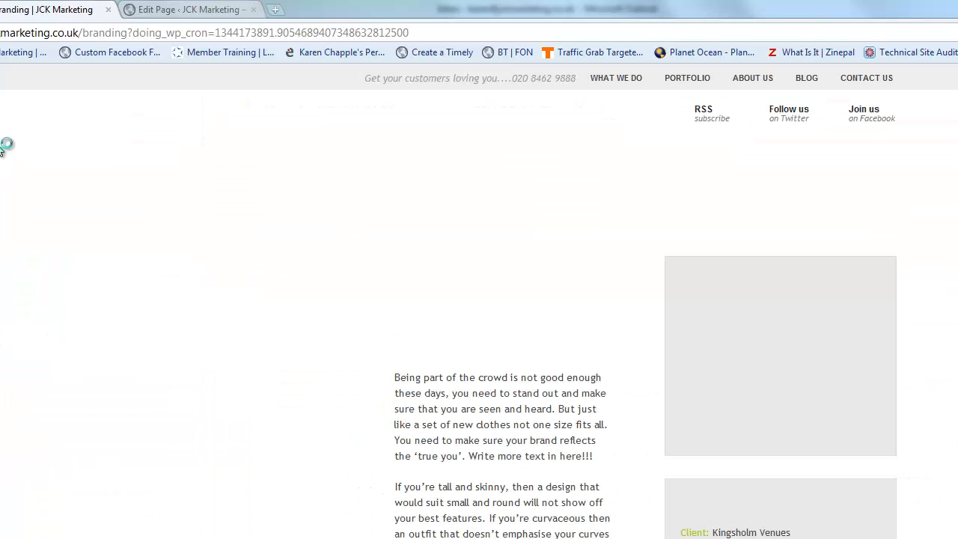
left_click_drag(471, 456, 600, 457)
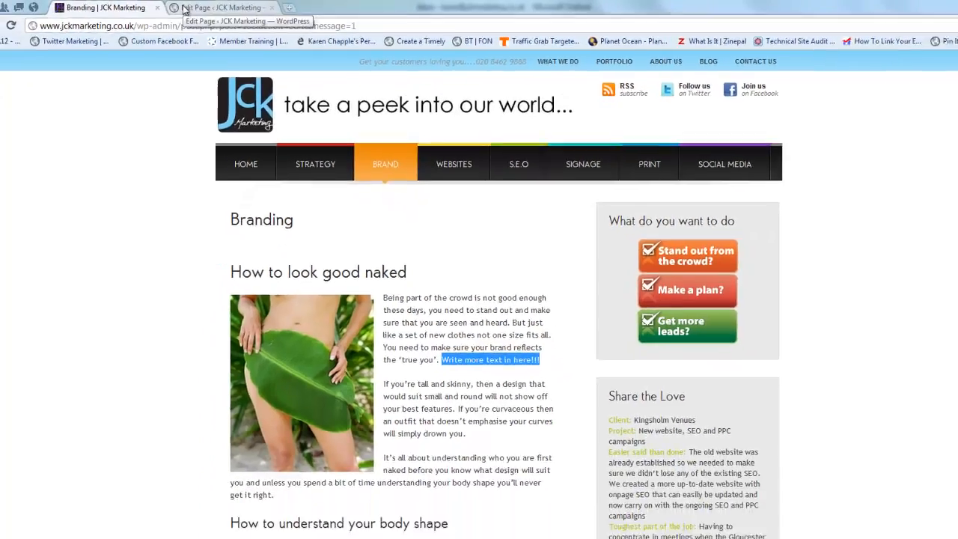
Step: Delete the sentence "Write more text in here!!!" from the first paragraph in the page's Visual editor
left_click(191, 9)
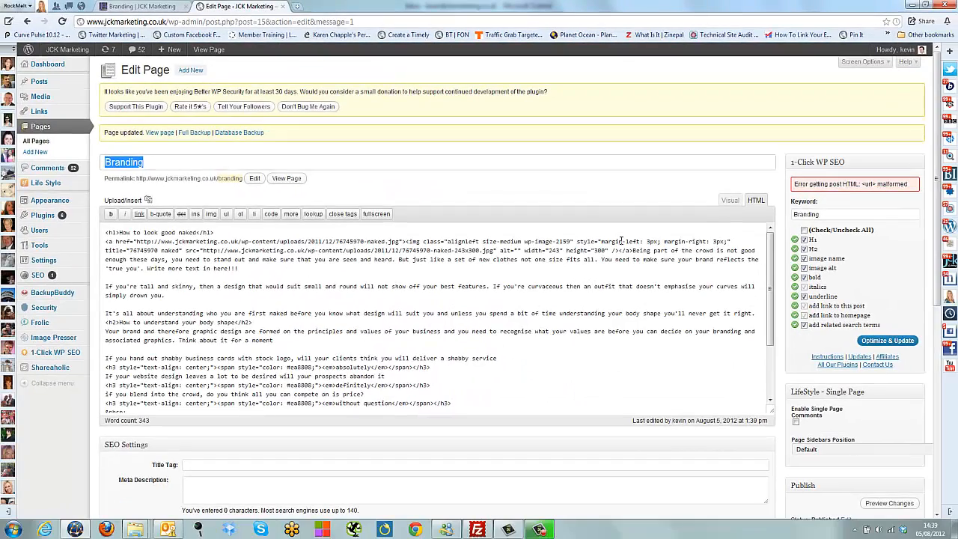
left_click(730, 200)
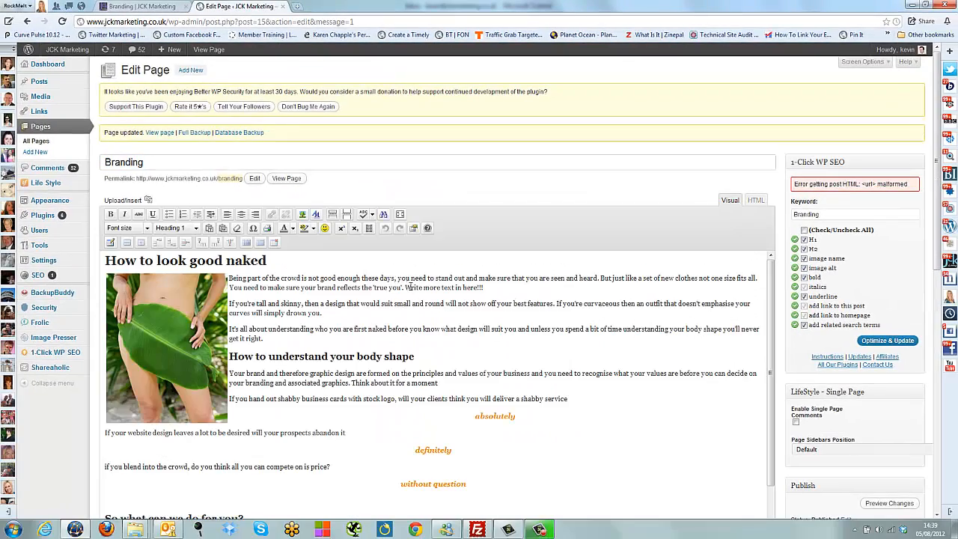
left_click_drag(404, 287, 493, 287)
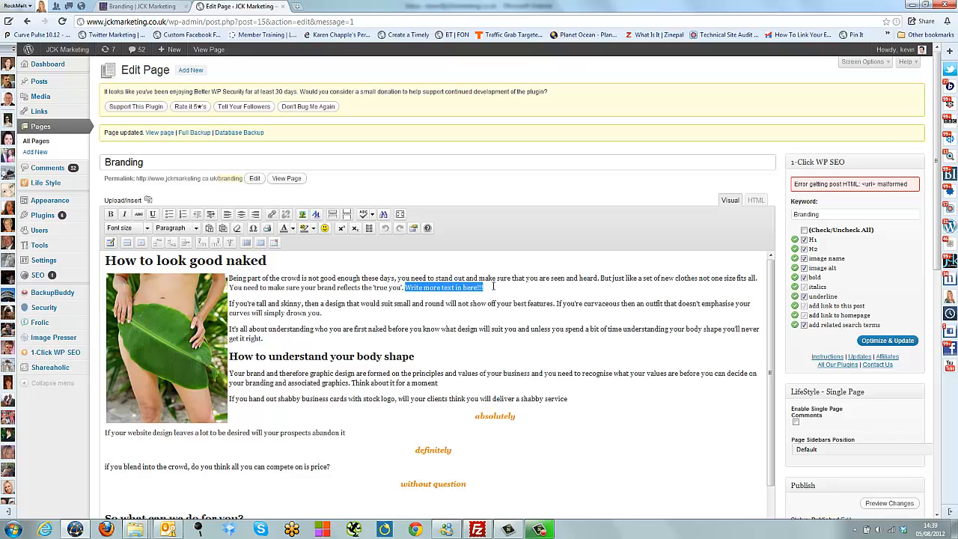
key("Delete")
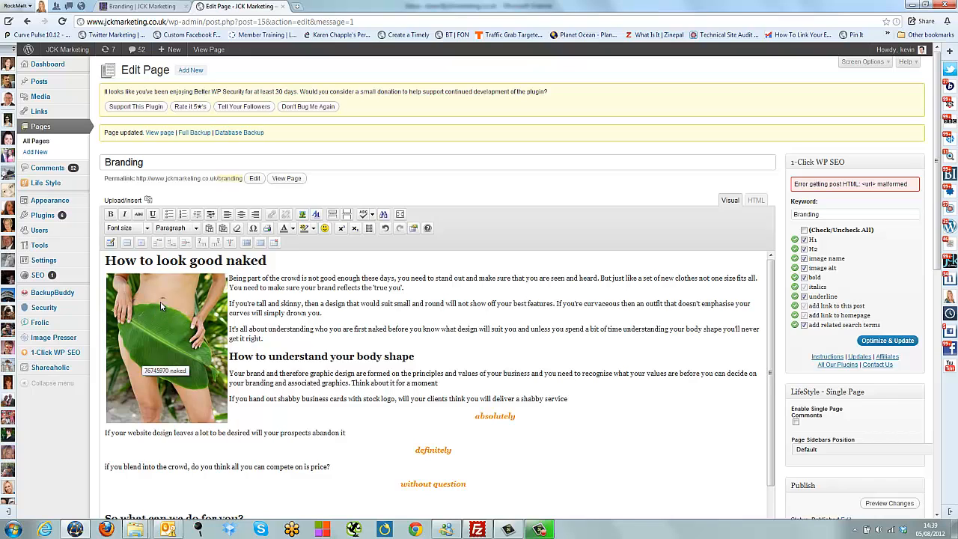
Step: Set the leaf image's alignment to Right and its title to "Branding your company", and apply the image settings
left_click(162, 338)
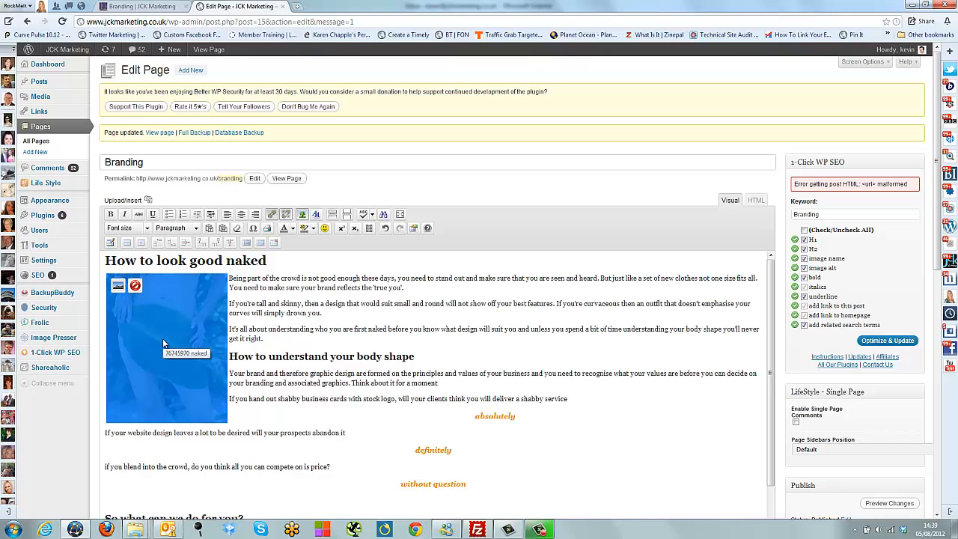
left_click(117, 286)
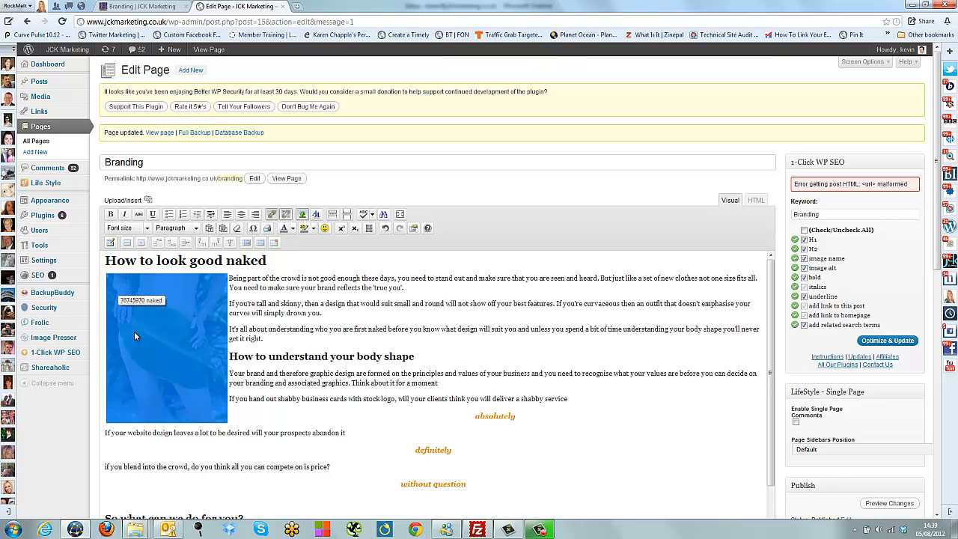
left_click(153, 334)
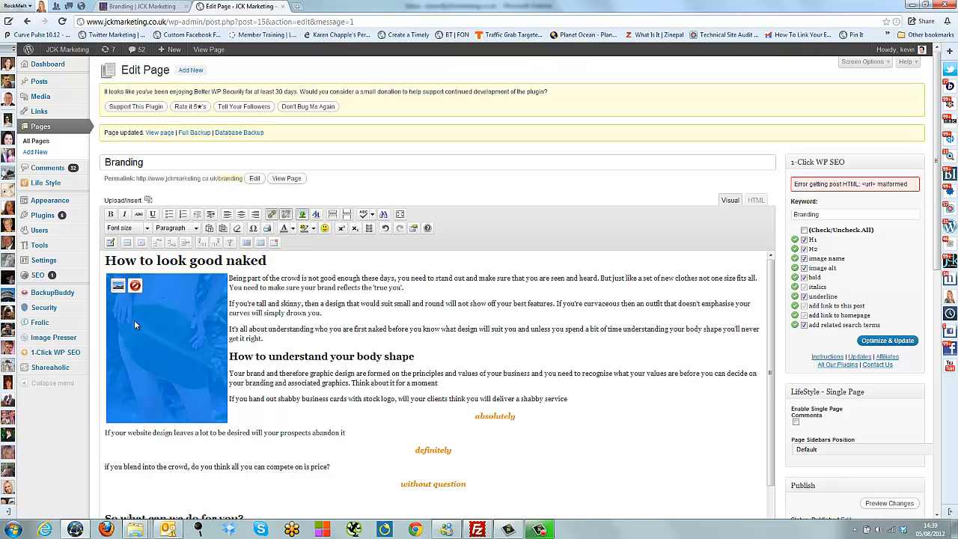
left_click(120, 288)
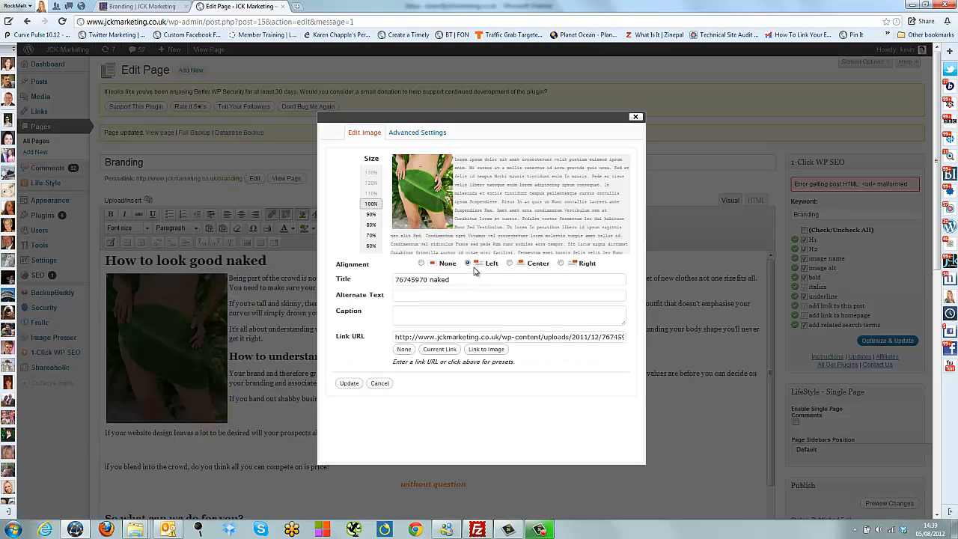
left_click(561, 264)
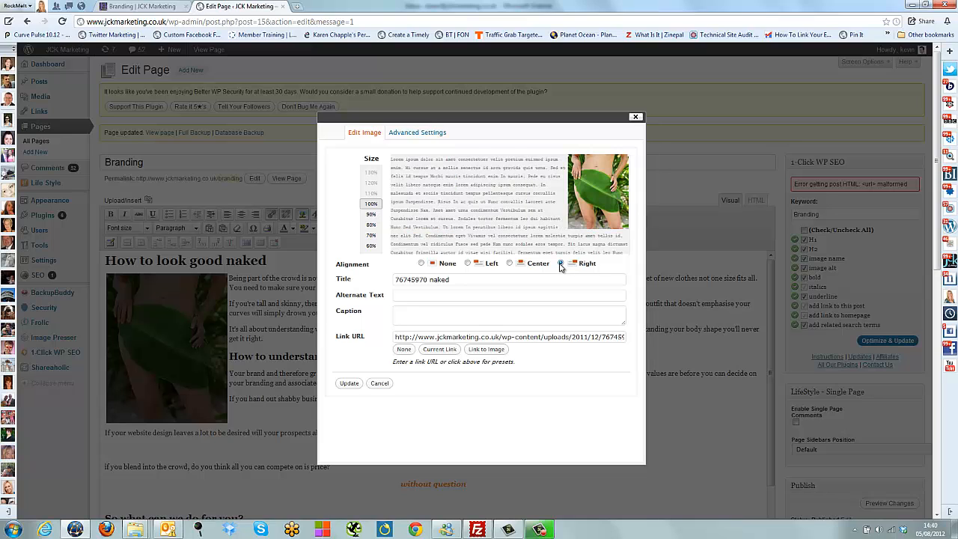
left_click_drag(454, 282, 394, 282)
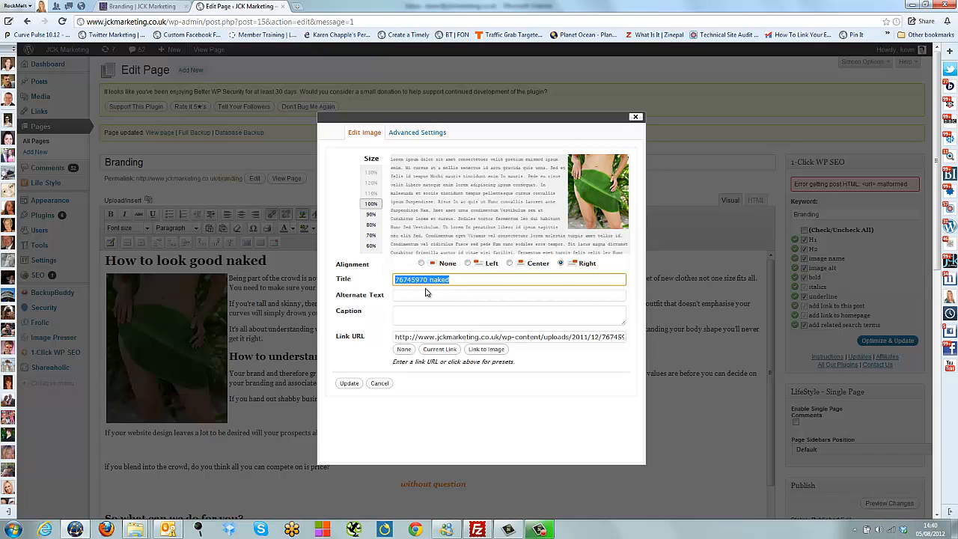
type("Branding your company")
left_click(348, 386)
left_click(458, 395)
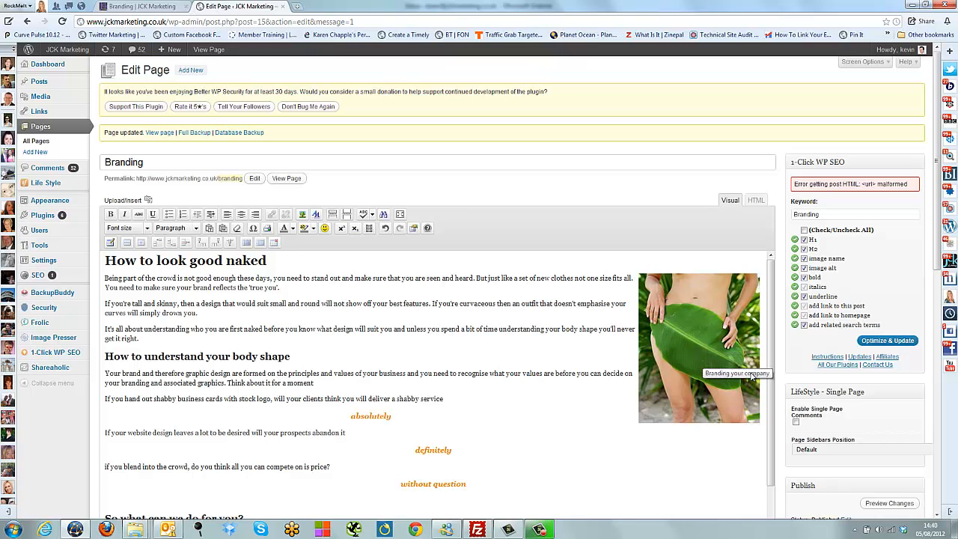
Step: Update the Branding page and reload its live version to check the image
scroll(688, 446, "down", 3)
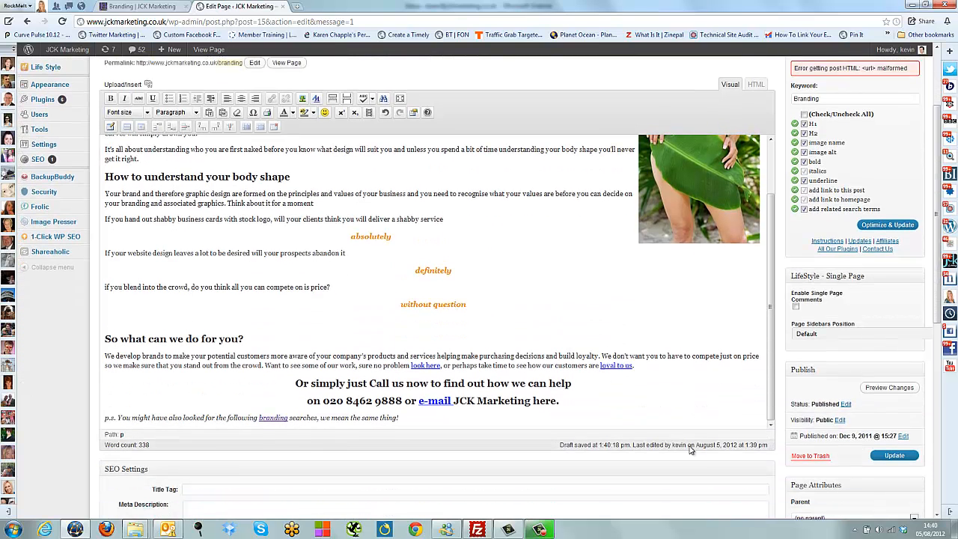
left_click(896, 443)
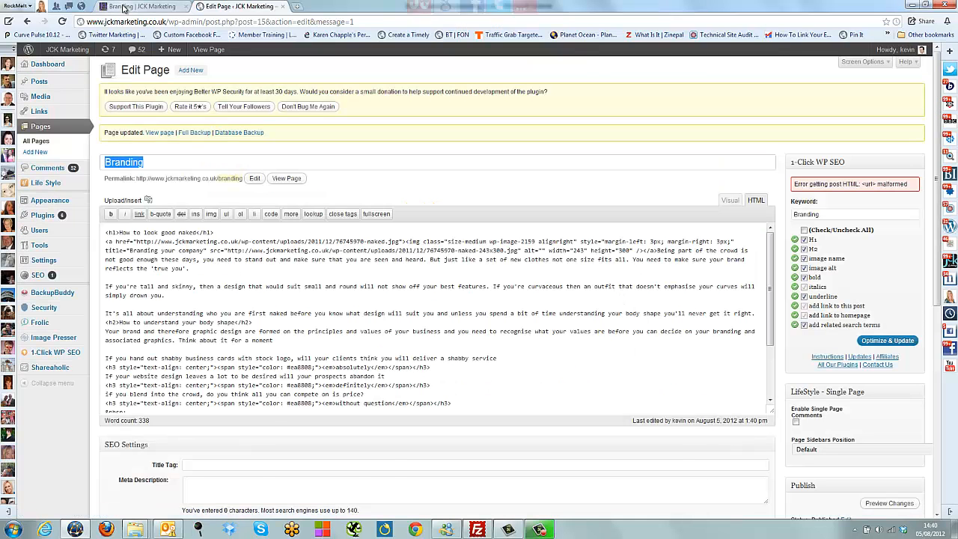
left_click(125, 6)
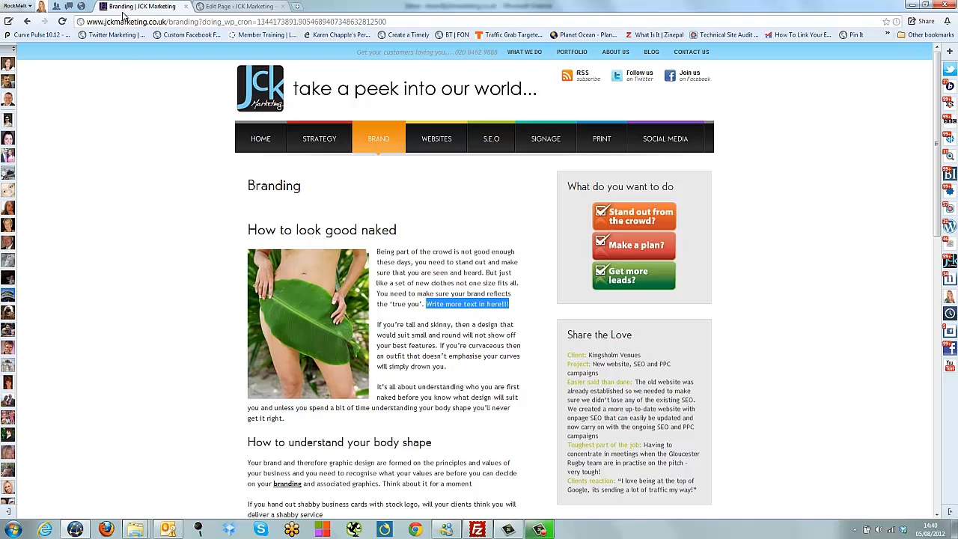
left_click(63, 22)
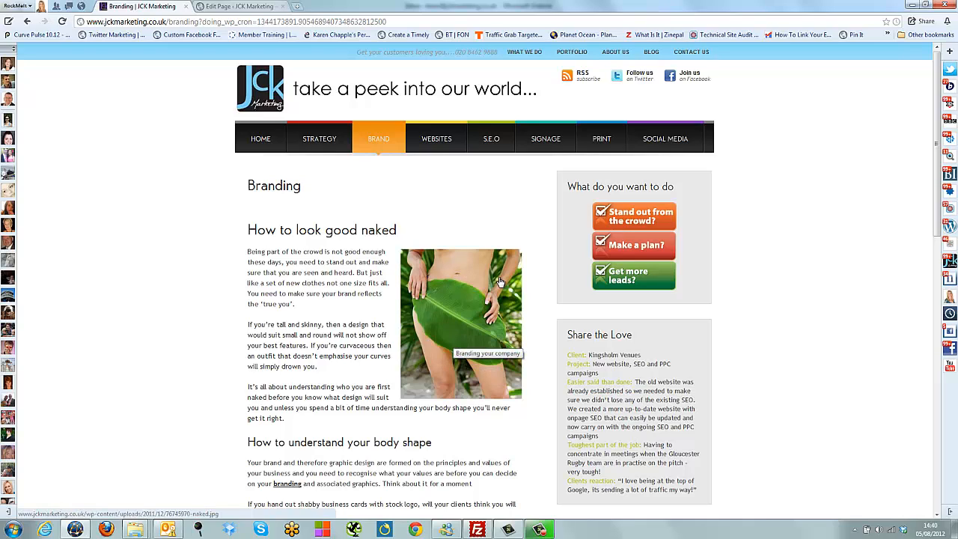
Step: In the Branding page's Visual editor, set the leaf image's alignment to Left and update the page
left_click(243, 8)
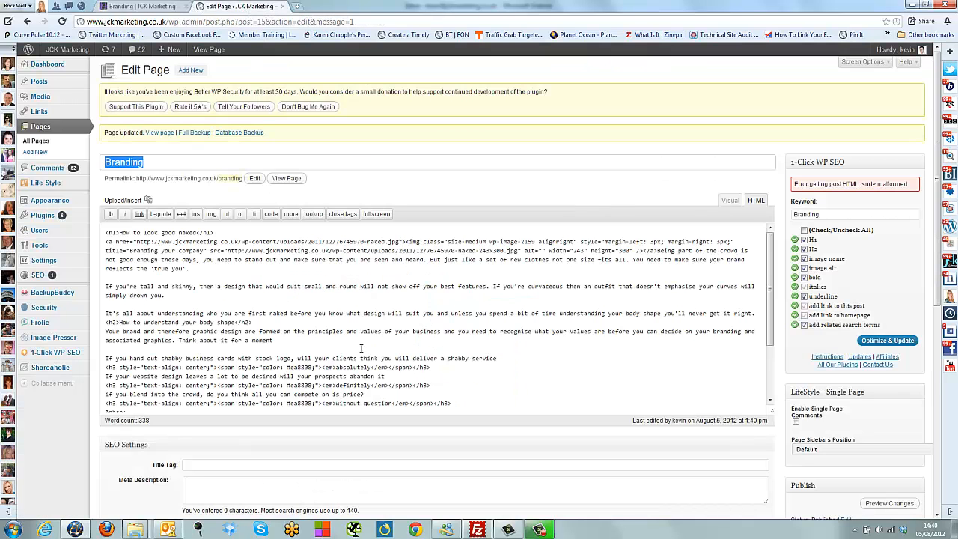
left_click(730, 200)
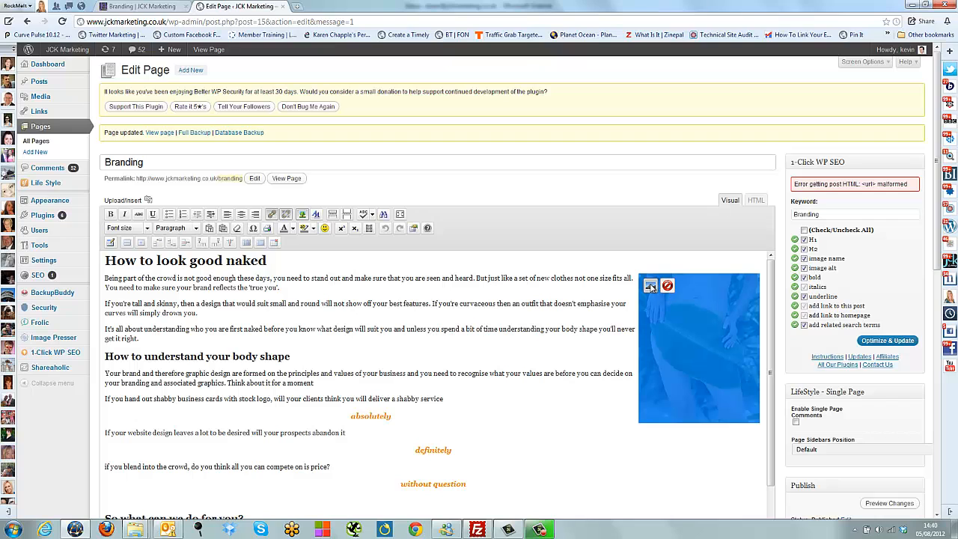
left_click(650, 285)
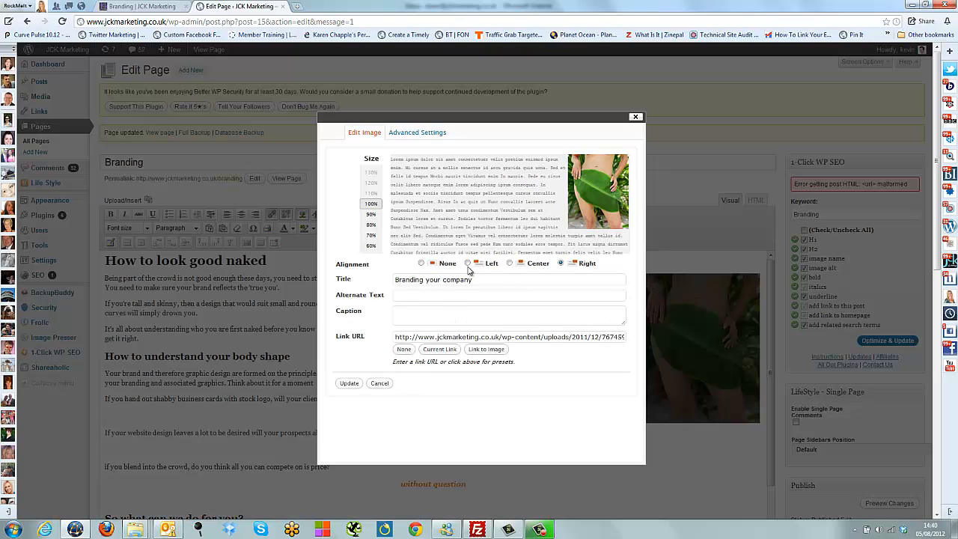
left_click(468, 263)
left_click(349, 383)
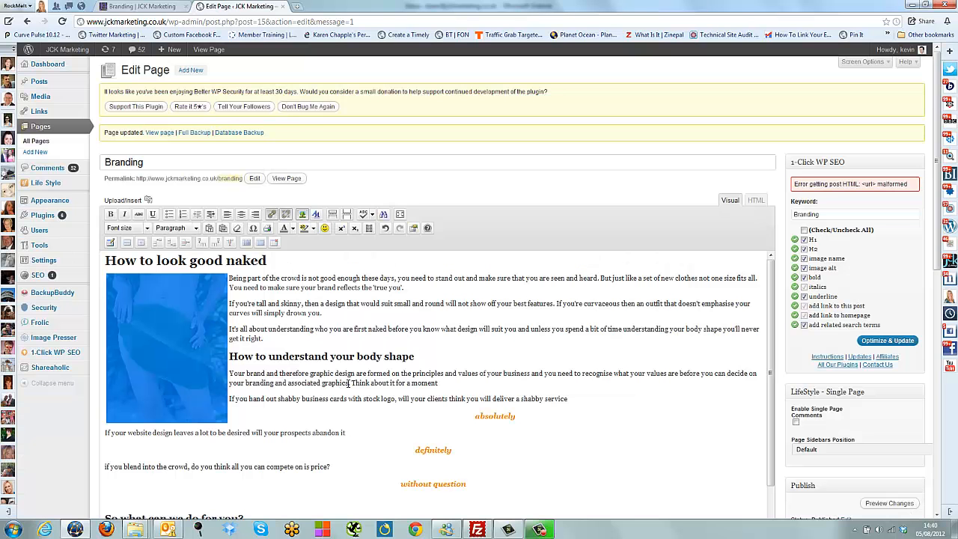
scroll(883, 479, "down", 1)
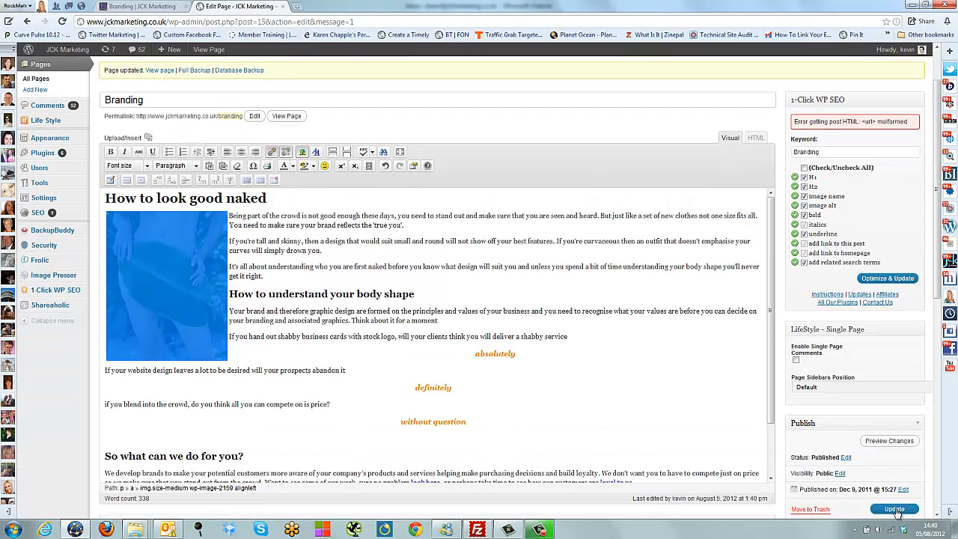
left_click(895, 509)
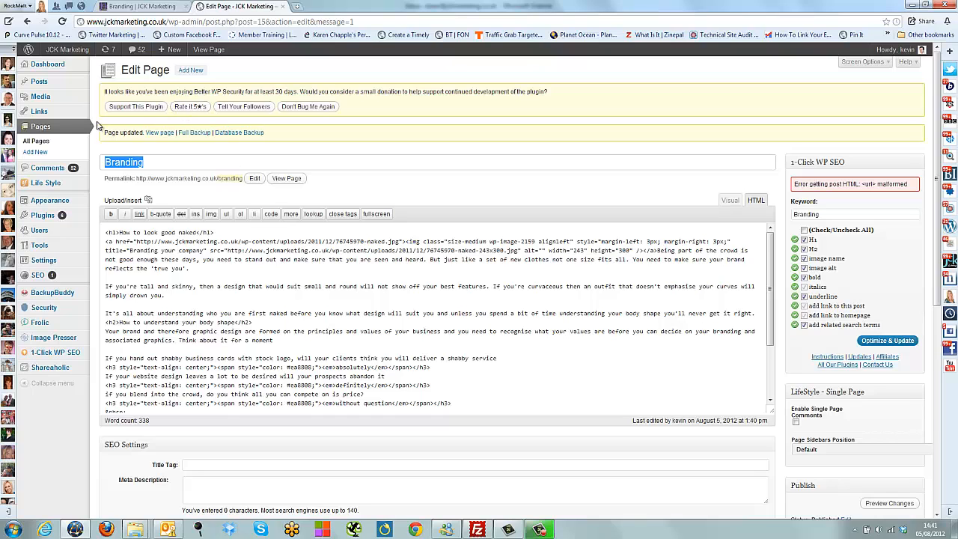
Step: Add a new page titled "Website Hosting"
left_click(36, 152)
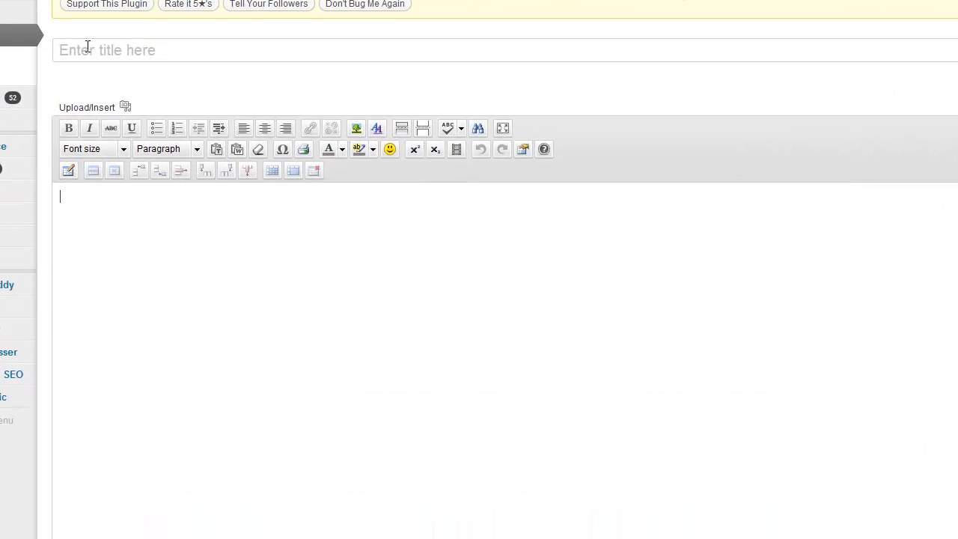
left_click(124, 133)
type("Website Hosting")
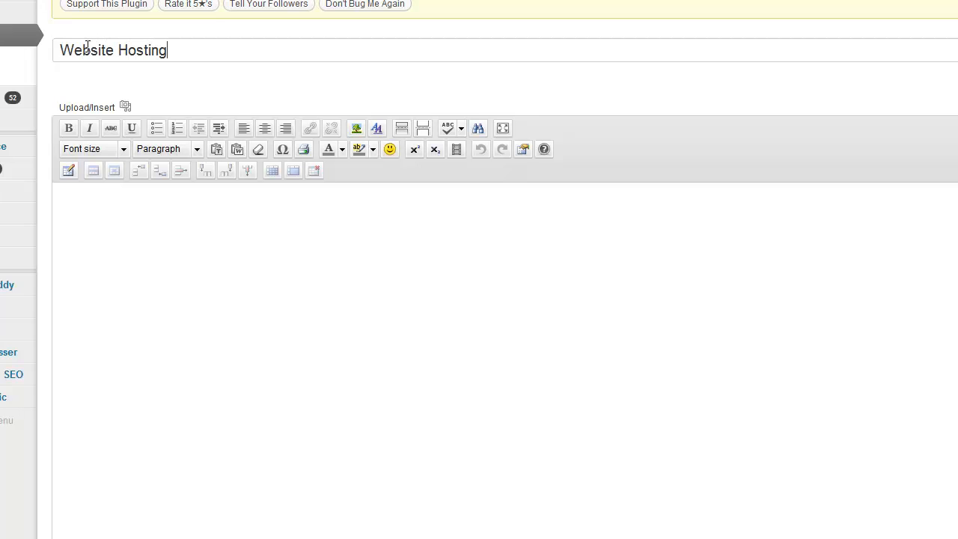
Step: Write "Here is where you write text about website hosting........." as the page's body text
left_click(292, 376)
type("Here")
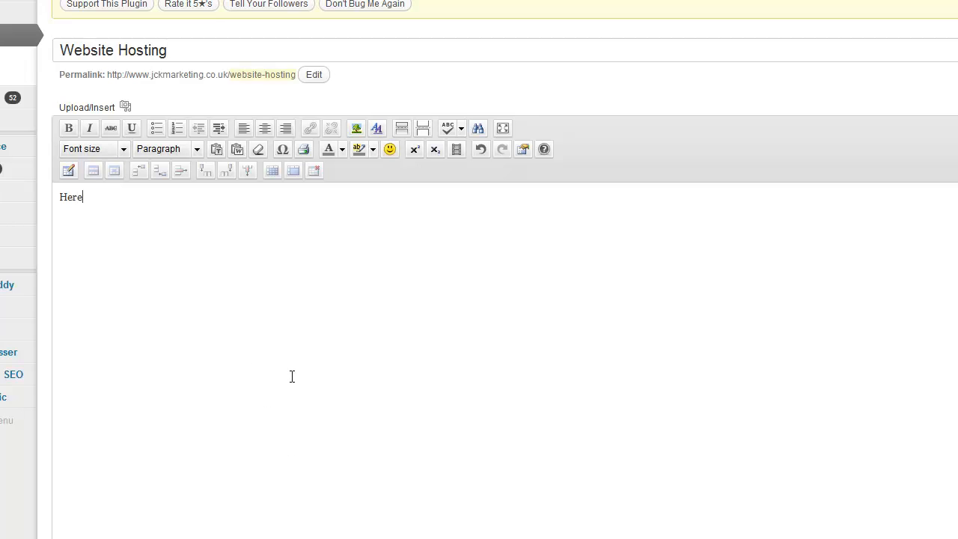
type(" is where you write text")
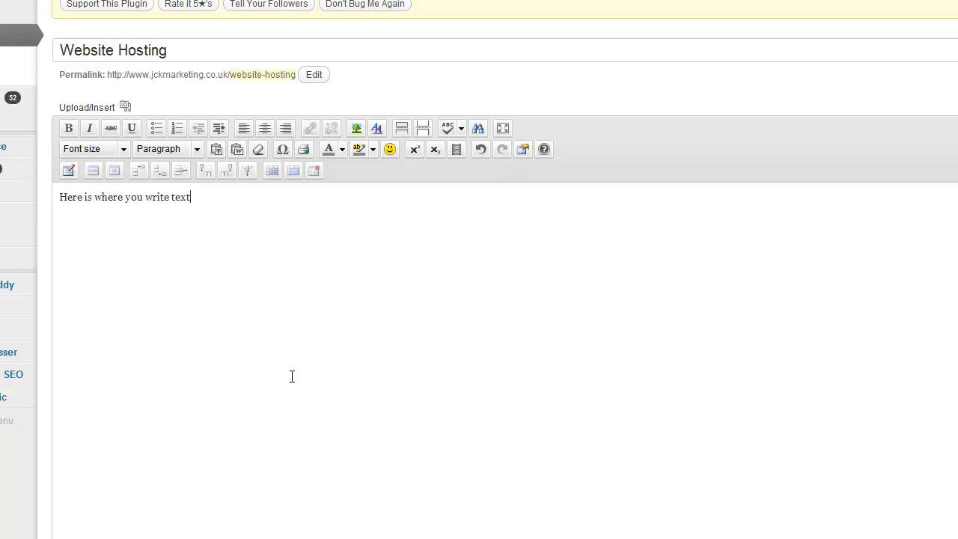
type(" about website hosting.")
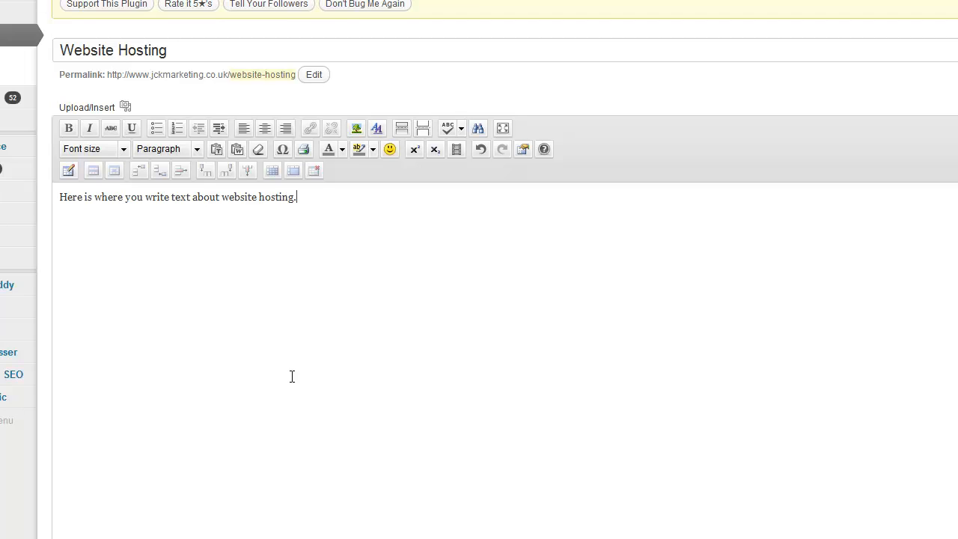
type("........")
Step: Insert the line "How to chose the best website host" above the body text and format it as Heading 1
left_click(57, 199)
key("Return")
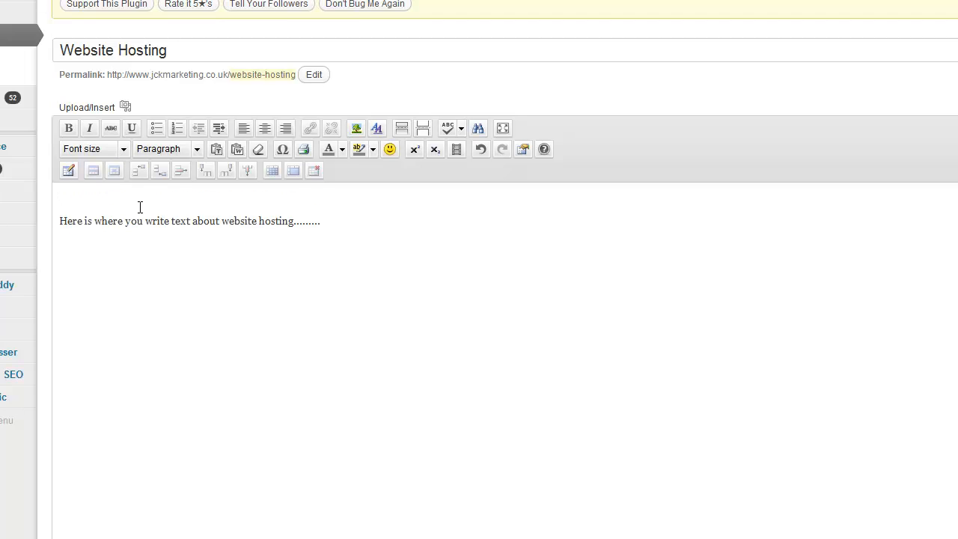
type("How to chose the best website host")
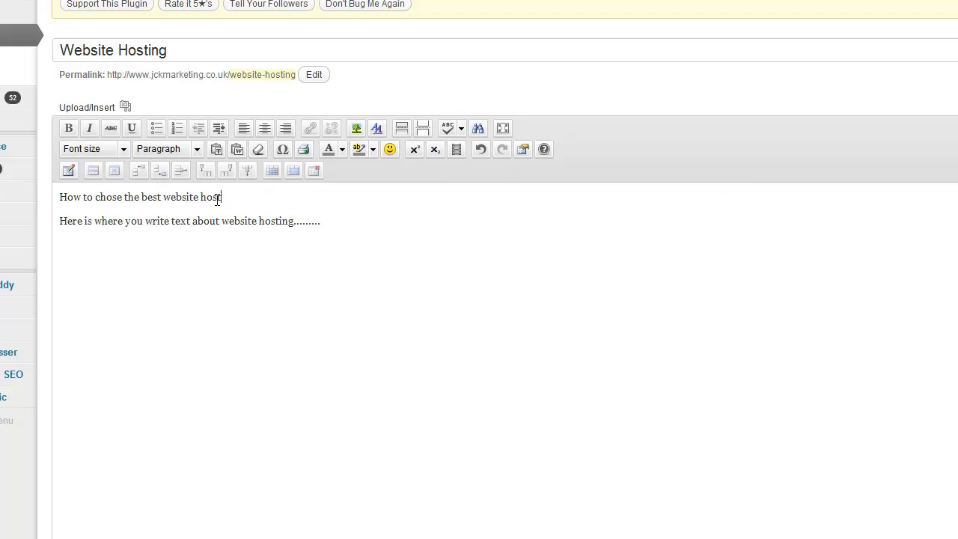
left_click_drag(222, 197, 49, 199)
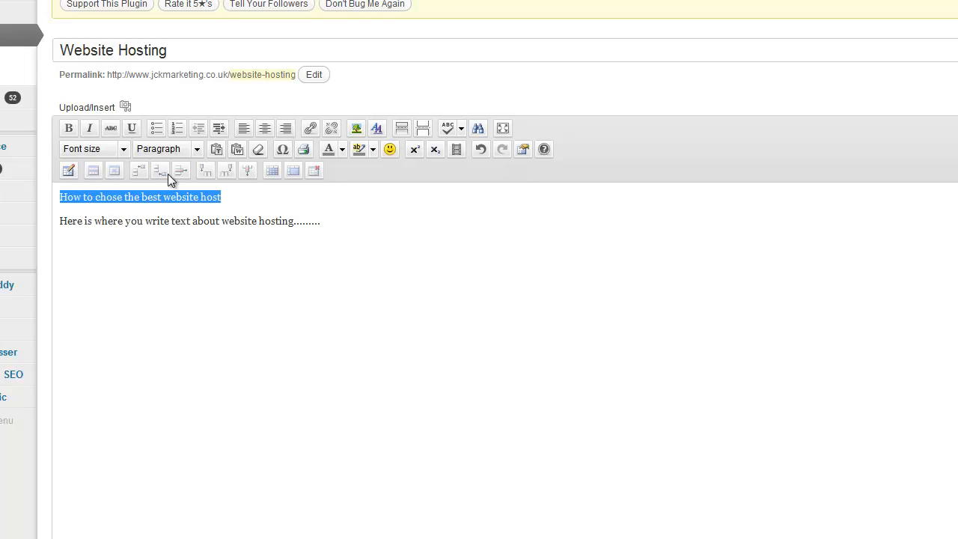
left_click(198, 148)
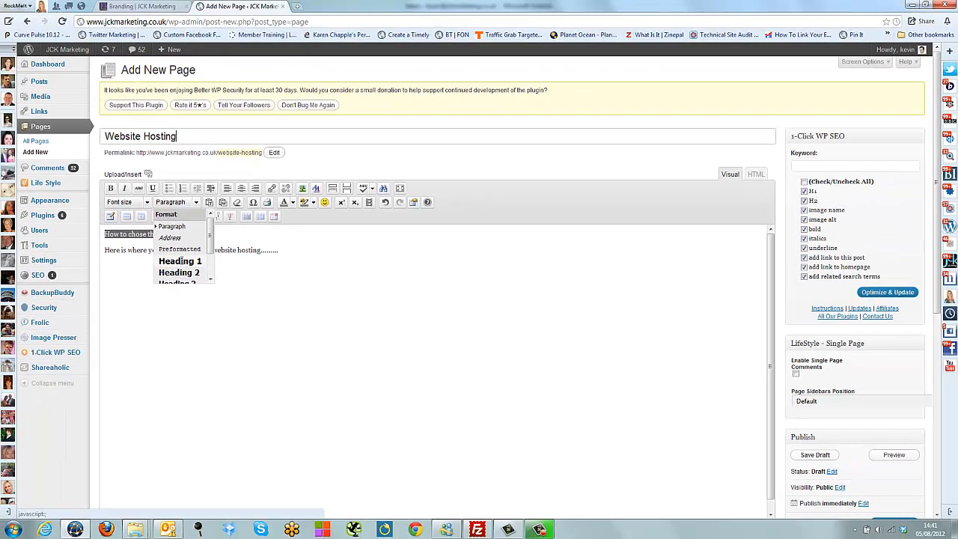
left_click(180, 260)
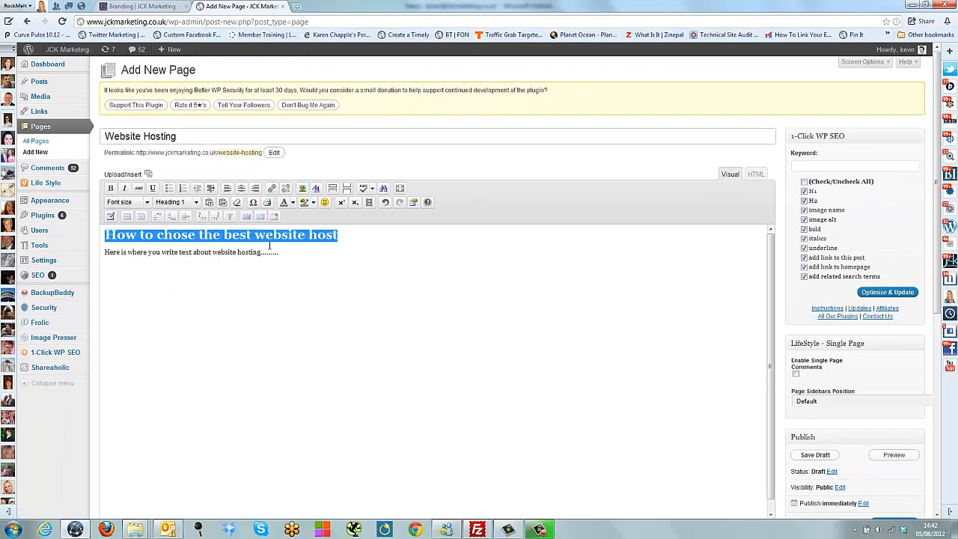
Step: Add a new paragraph reading "you would continue on here........" below the first body paragraph
left_click(337, 250)
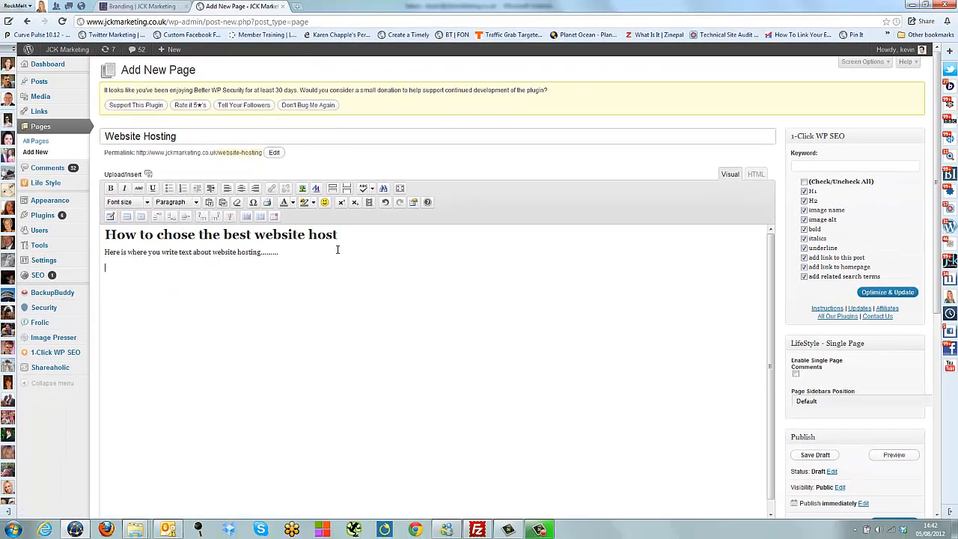
type("you wouold")
type("ld conti")
type("nue on here........")
Step: Format the word "continue" in the second paragraph as bold and italic
left_click_drag(166, 268, 140, 272)
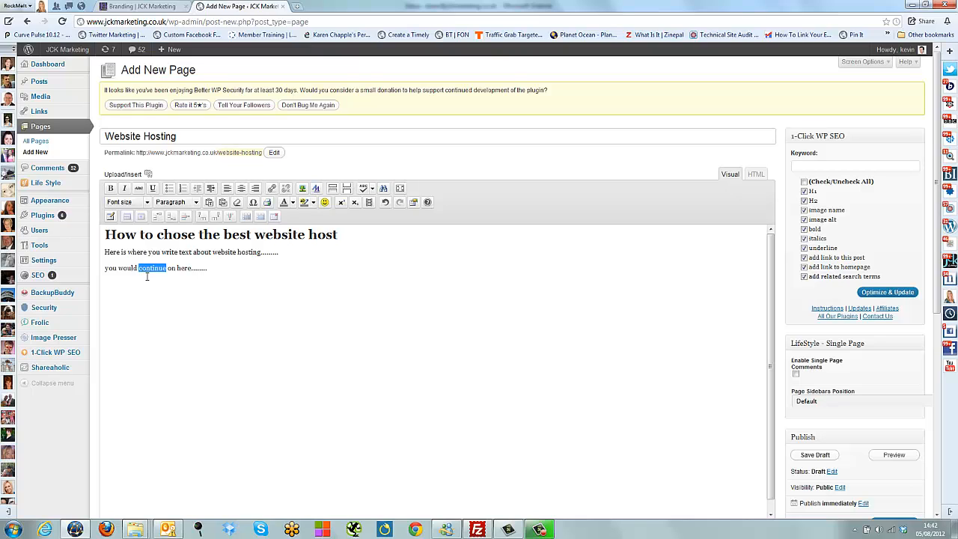
left_click(125, 189)
left_click(110, 189)
left_click(177, 357)
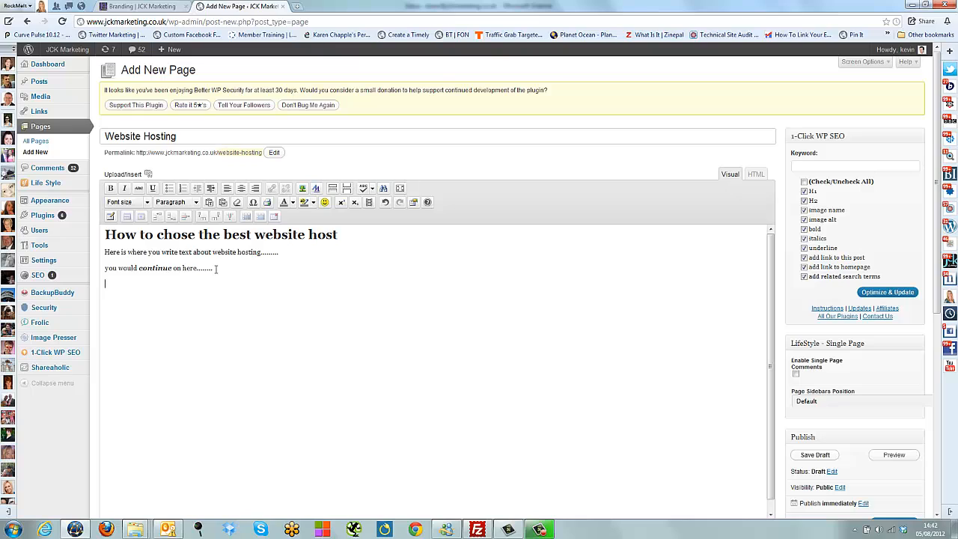
Step: Add the lines "bullet 1" and "bullet 2" below the paragraphs and format them as a bulleted list
type("bullet 1 ")
type("bullet 2")
left_click_drag(131, 299, 102, 284)
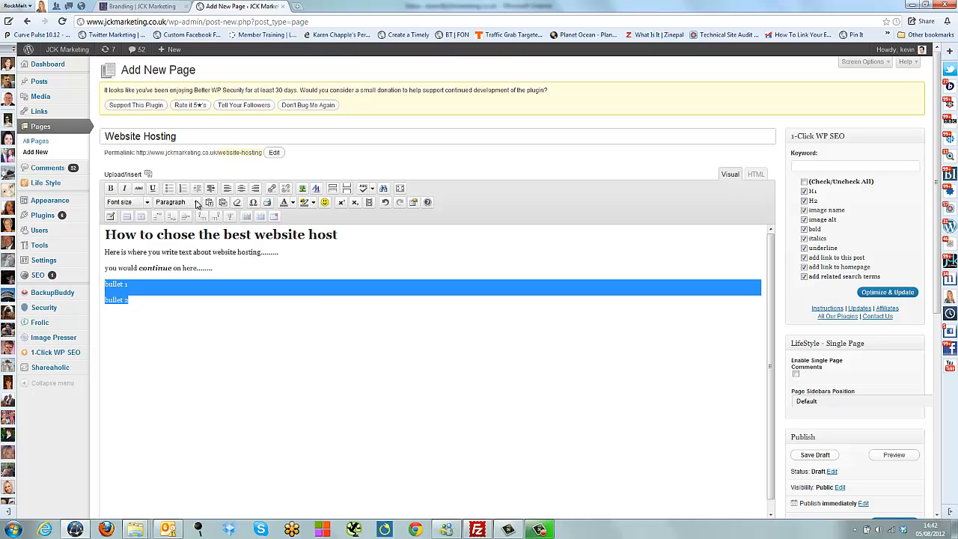
left_click(170, 188)
left_click(163, 293)
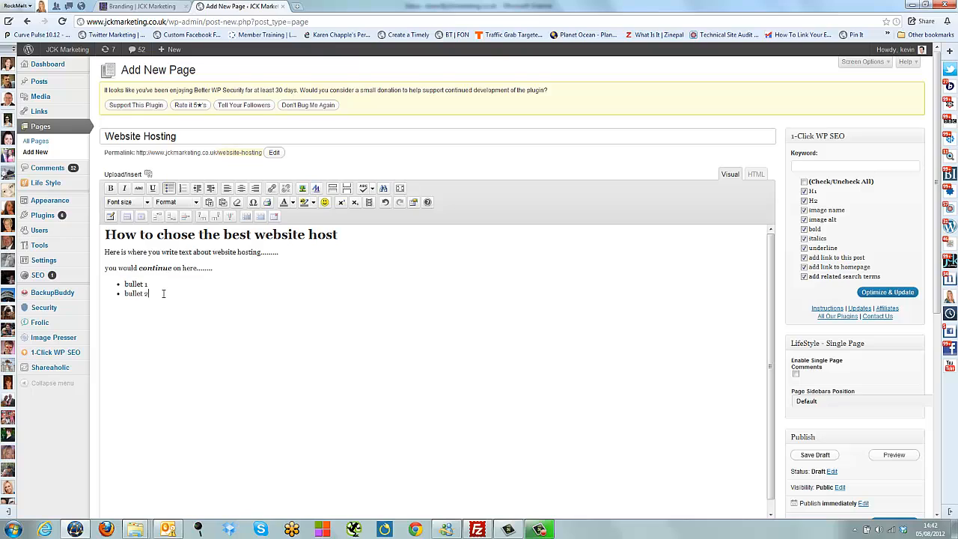
Step: Convert the two-item bulleted list into a numbered list
left_click_drag(163, 293, 122, 284)
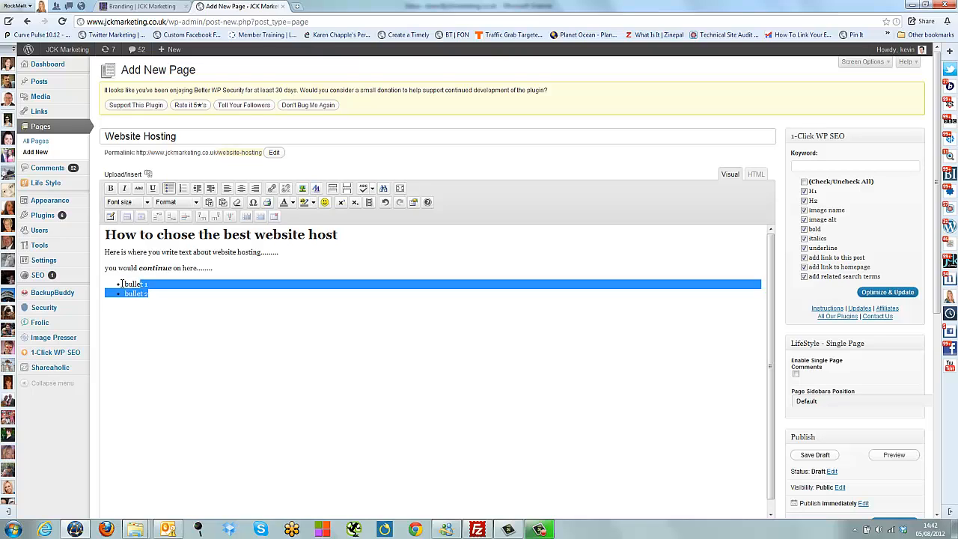
left_click(182, 187)
left_click(201, 301)
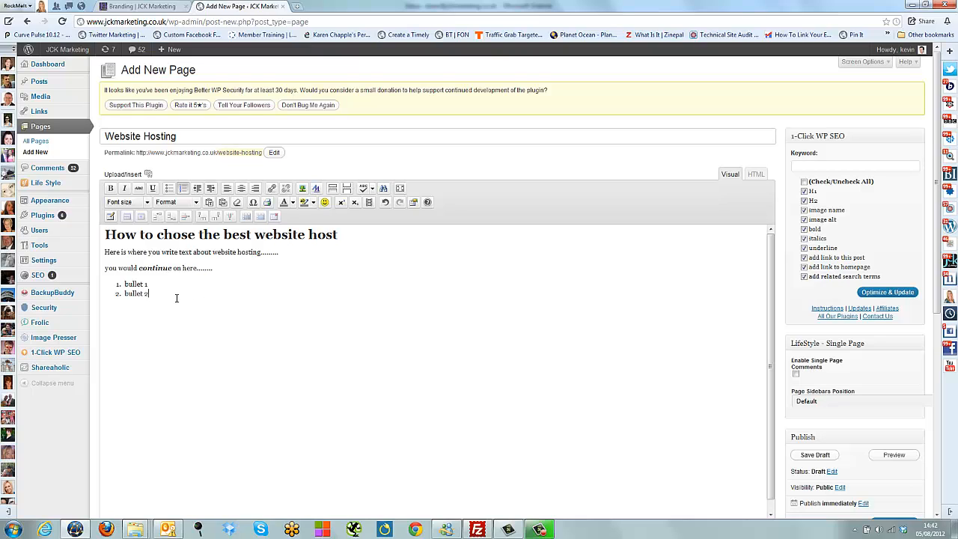
Step: Save the Website Hosting page as a draft
scroll(407, 333, "down", 1)
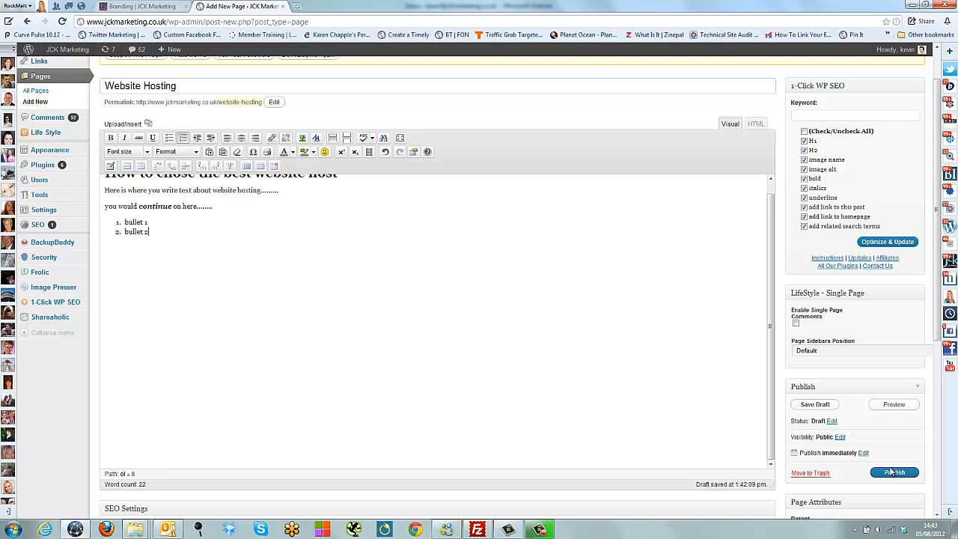
left_click(815, 408)
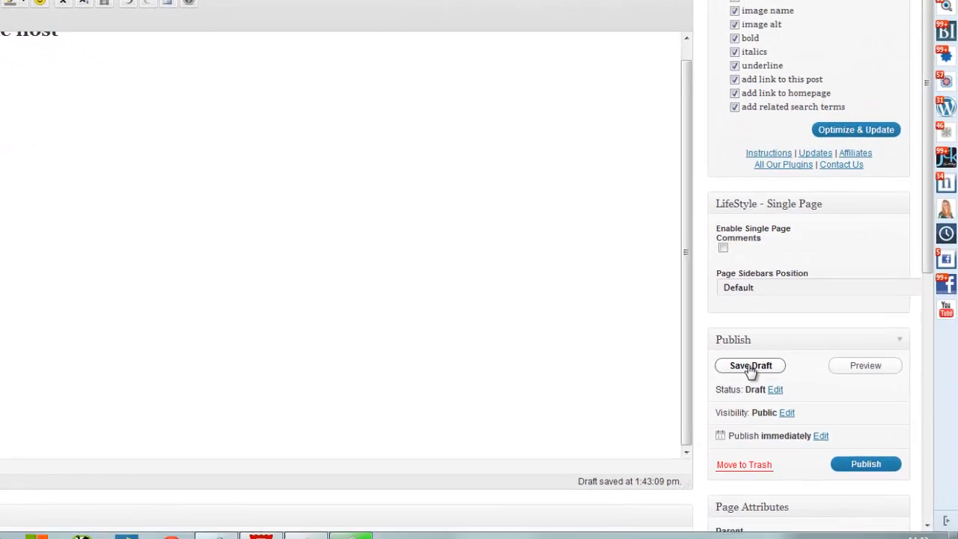
left_click(786, 390)
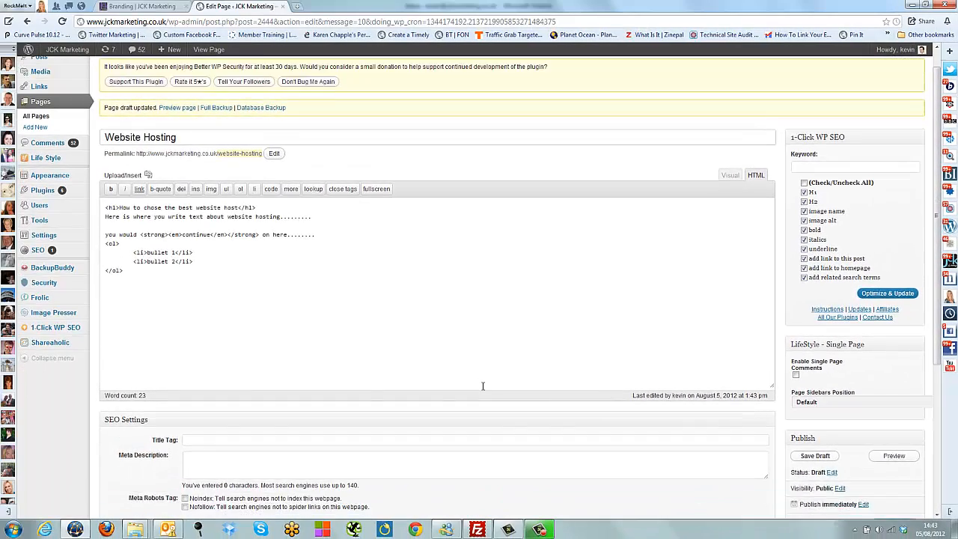
Step: Publish the Website Hosting page and open its live version to check the heading, paragraphs and list
scroll(483, 386, "down", 1)
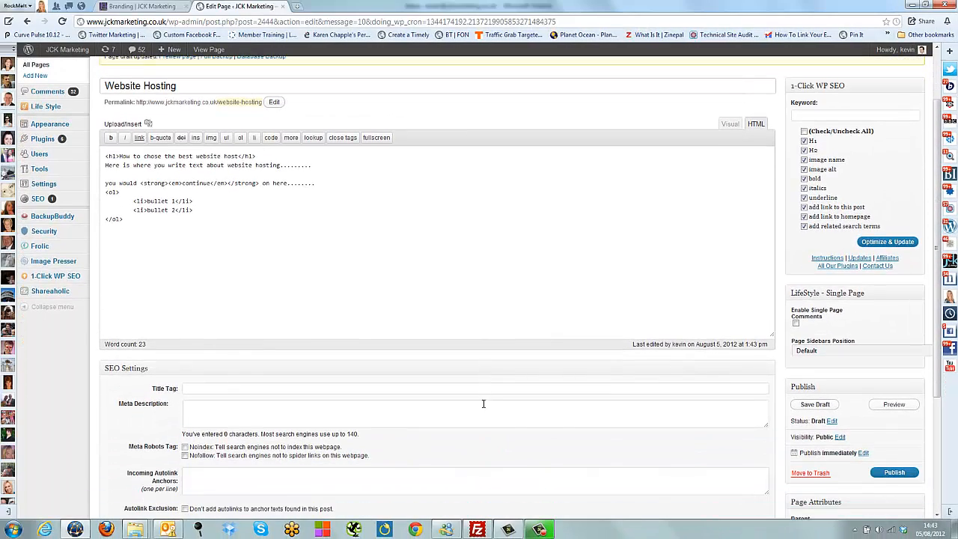
left_click(894, 473)
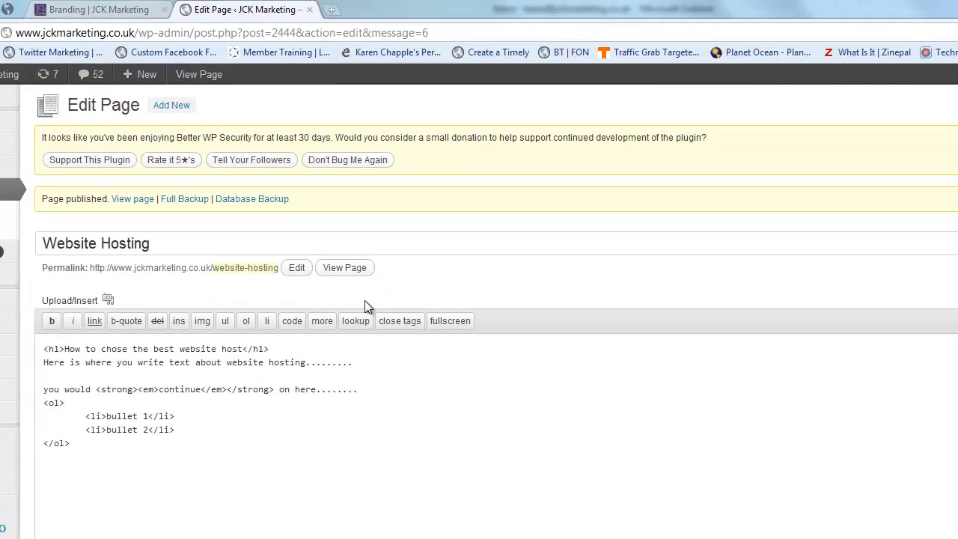
left_click(344, 268)
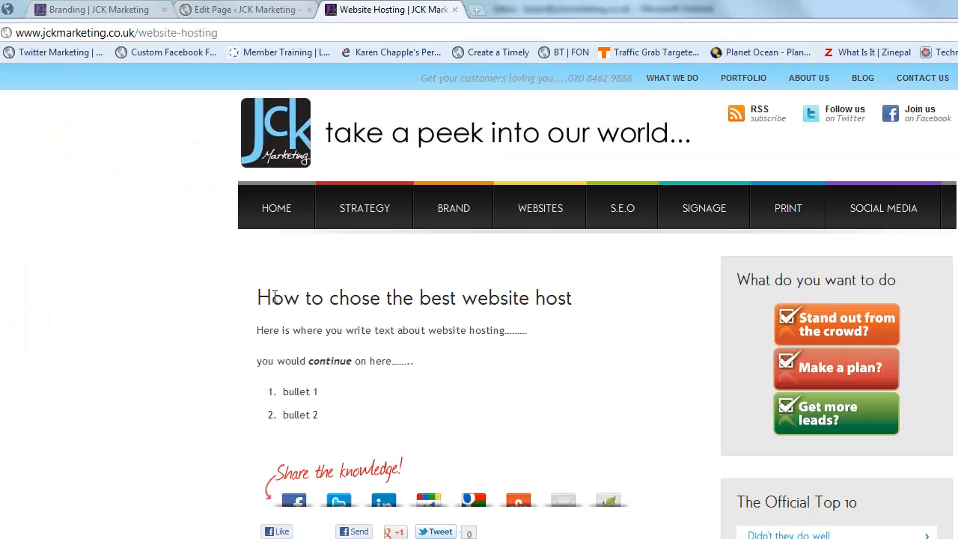
left_click_drag(257, 297, 482, 405)
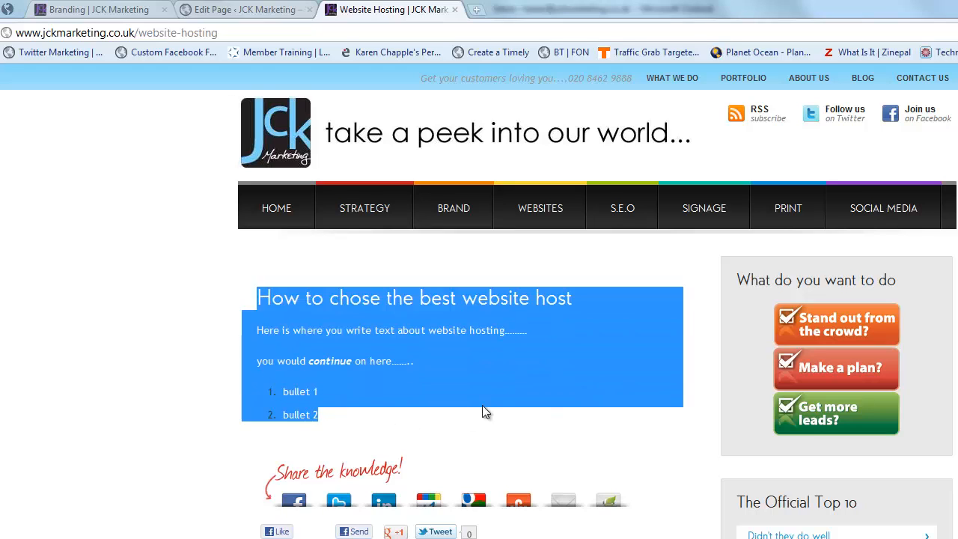
left_click(482, 405)
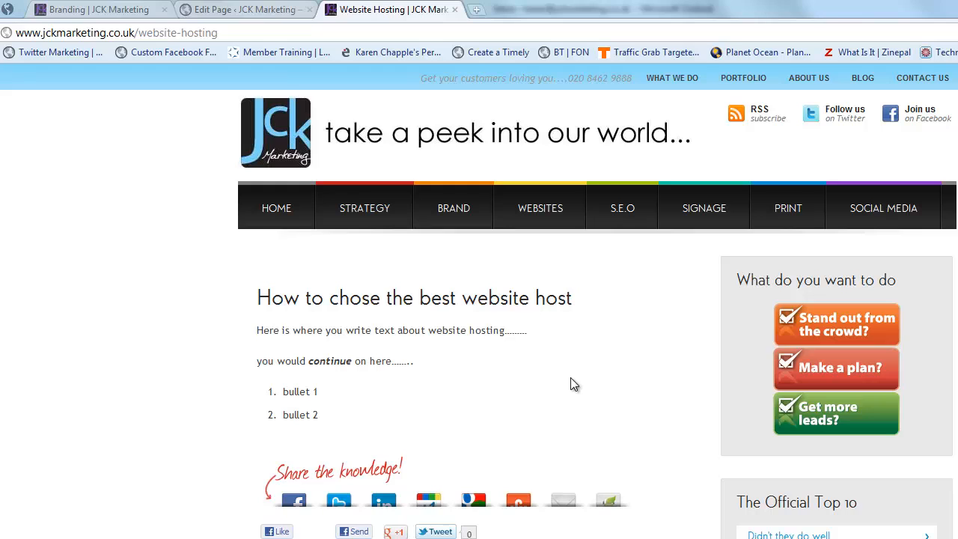
Step: Open the Secondary Navigation menu in the site's menu settings and compare its items with the live Branding page's navigation bar
left_click(224, 10)
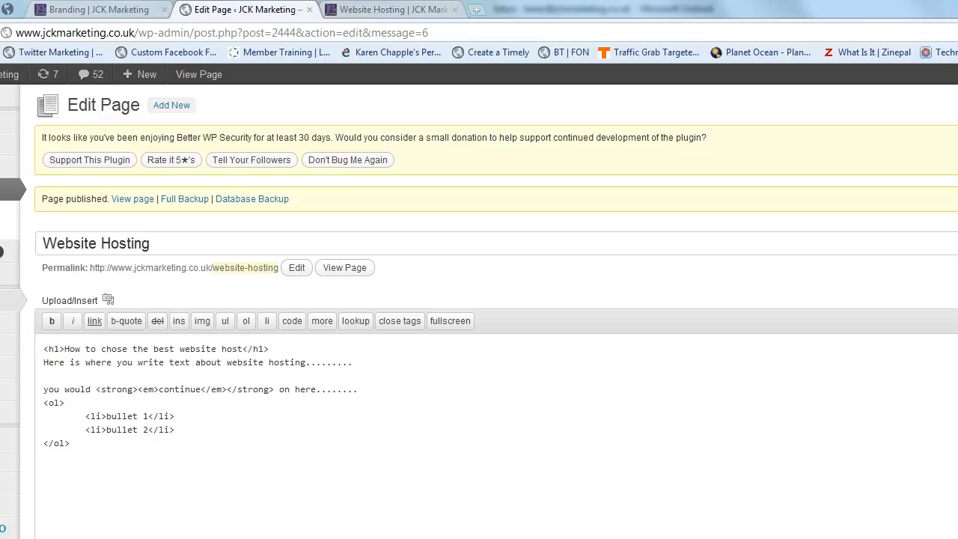
mouse_move(6, 299)
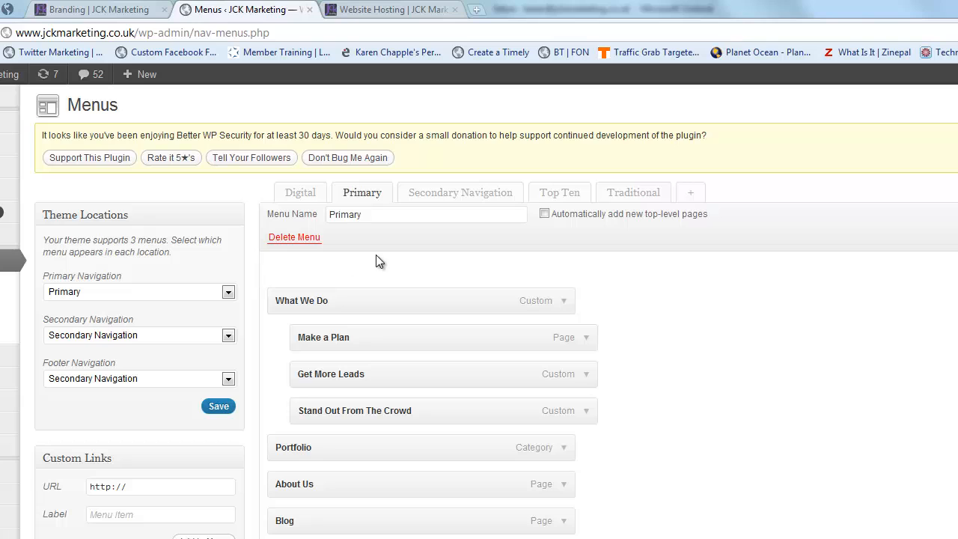
left_click(437, 199)
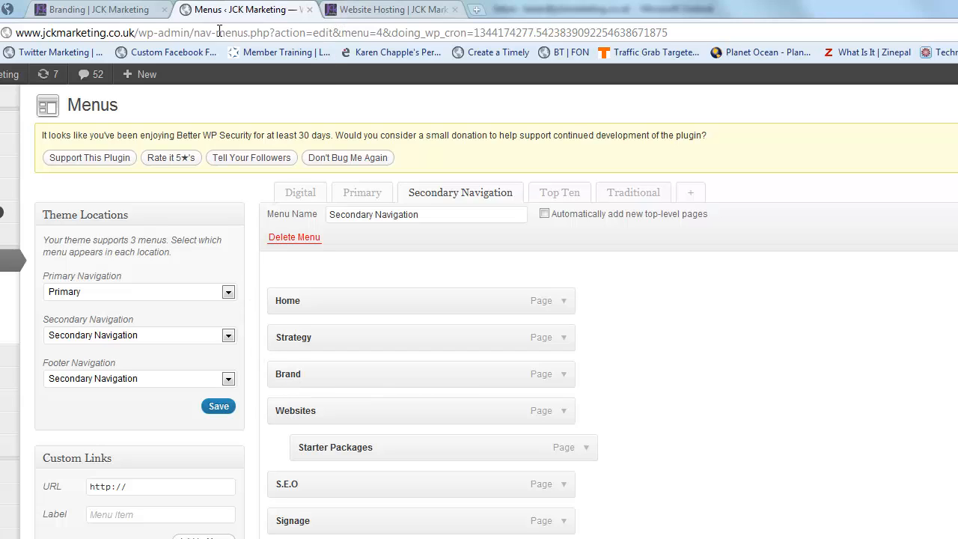
left_click(135, 13)
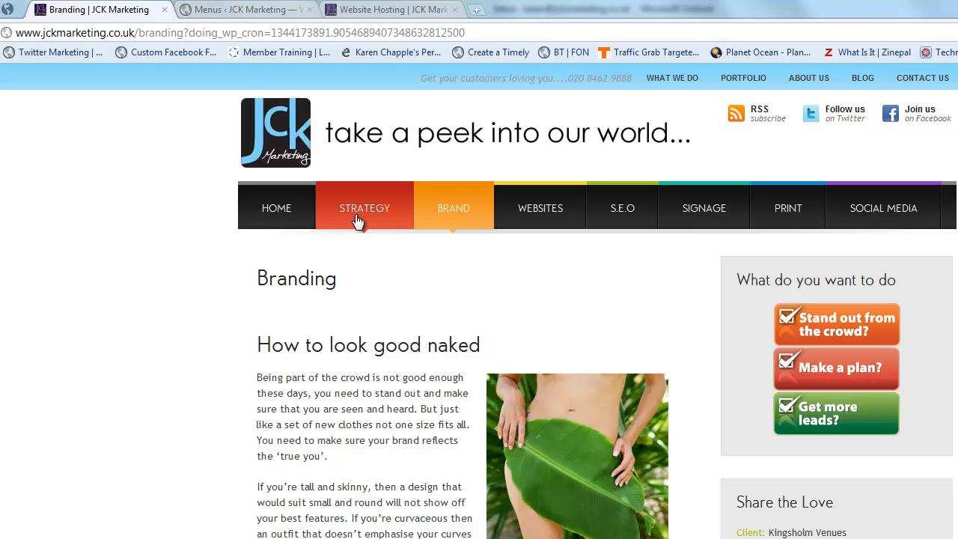
Step: Check the live Websites submenu, then add the Website Hosting page to the Secondary Navigation menu
mouse_move(540, 216)
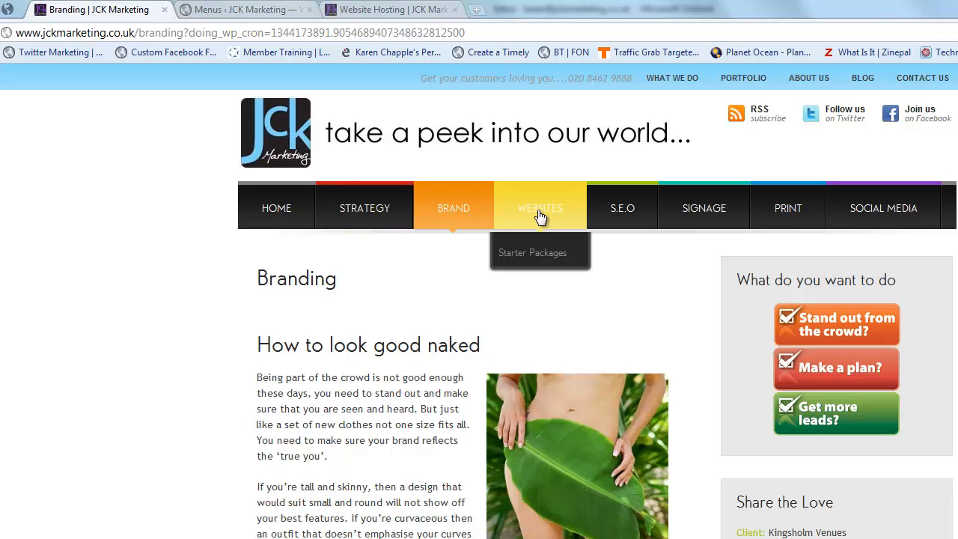
left_click(208, 12)
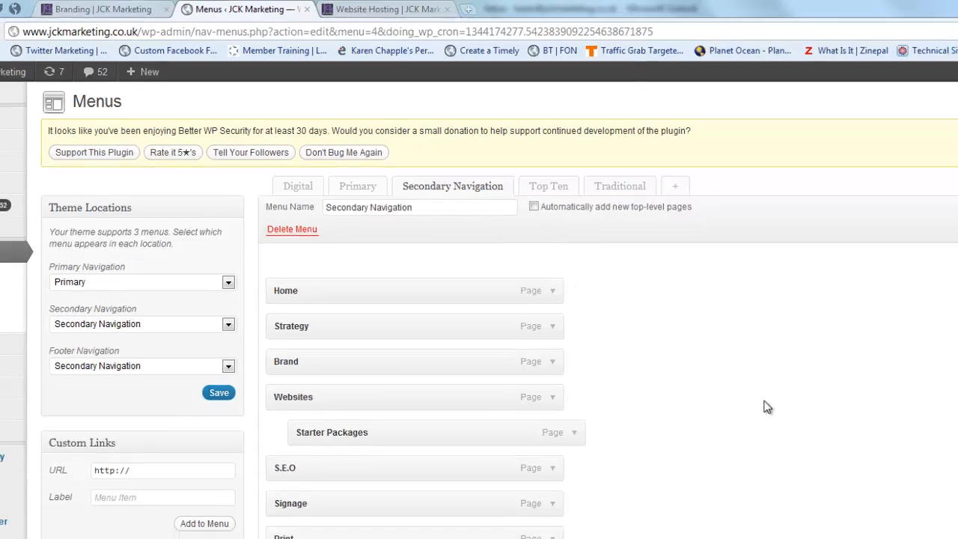
scroll(782, 420, "down", 3)
scroll(599, 280, "up", 1)
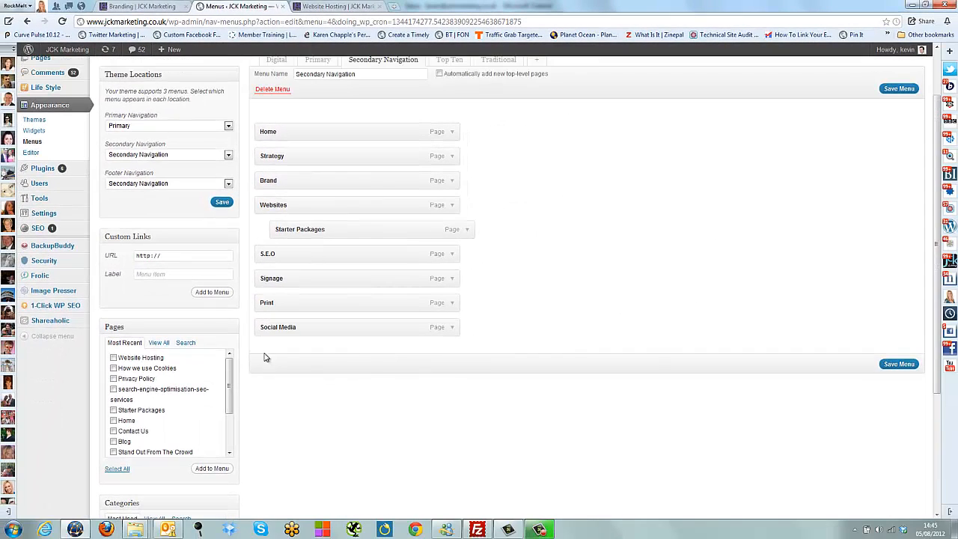
left_click(113, 359)
left_click(213, 469)
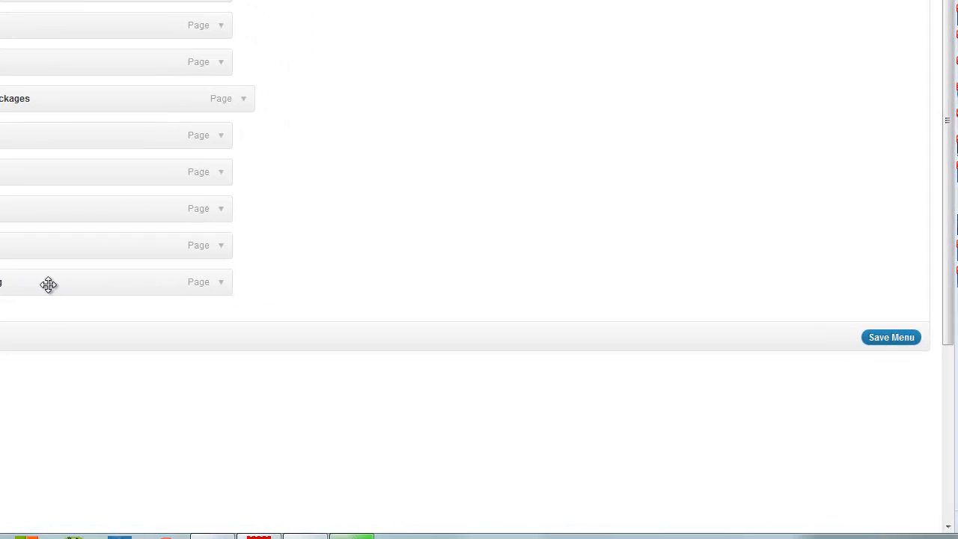
Step: Nest the Website Hosting item under Websites, directly after Starter Packages, and save the menu
left_click_drag(336, 353, 347, 332)
left_click_drag(63, 253, 78, 134)
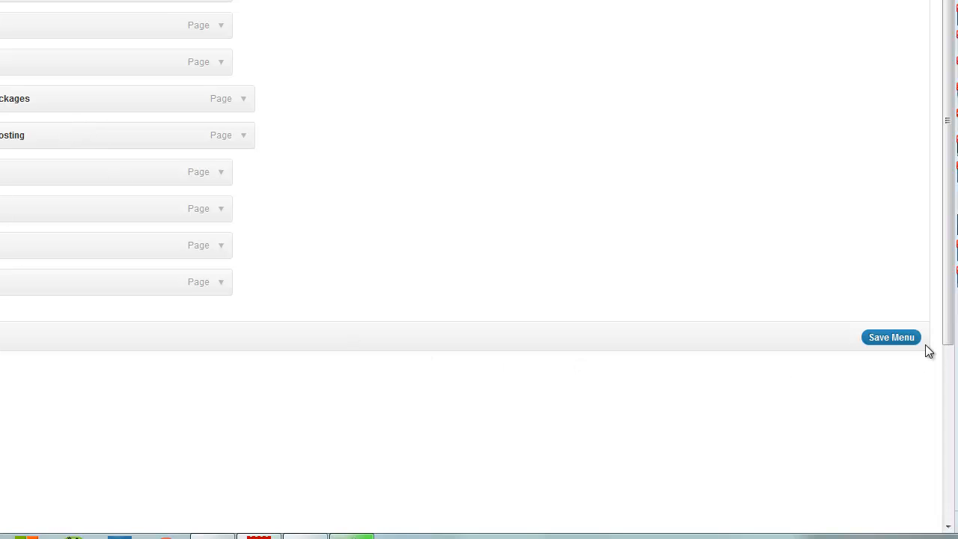
left_click(885, 338)
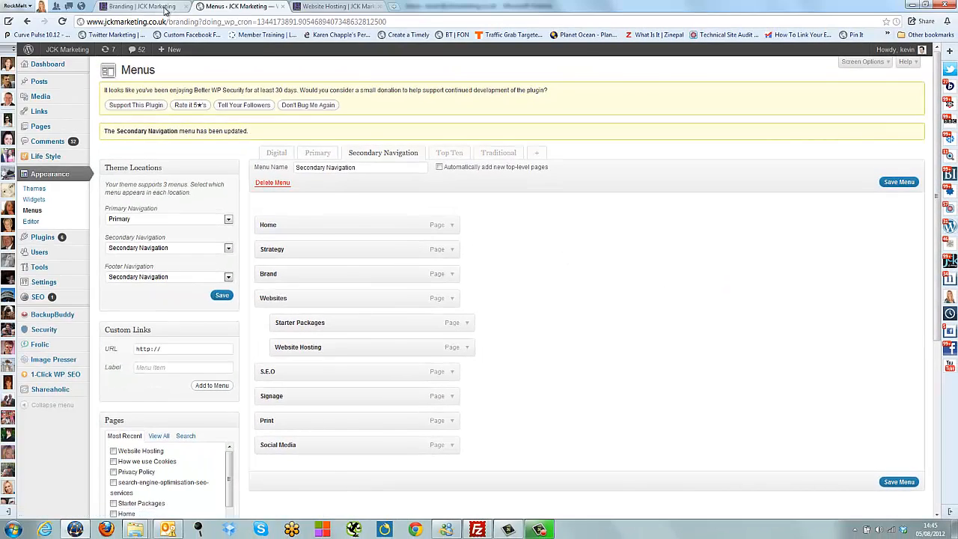
Step: Reload the live Branding page and open Website Hosting from the Websites submenu of its navigation bar
left_click(161, 8)
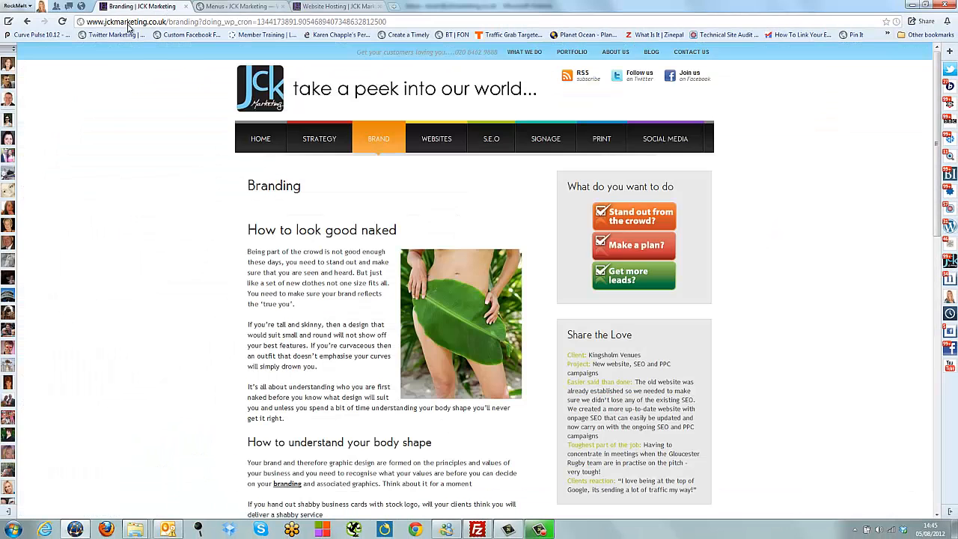
left_click(62, 22)
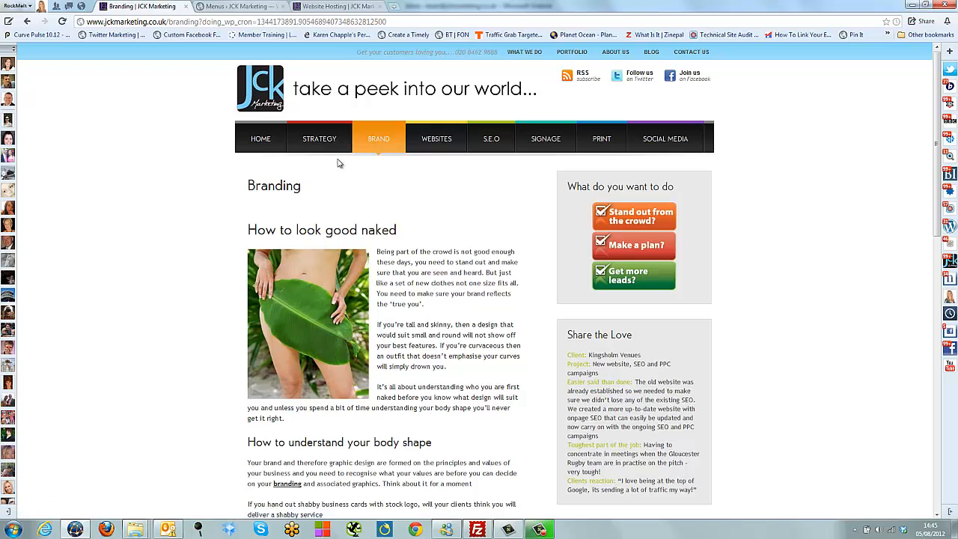
mouse_move(427, 145)
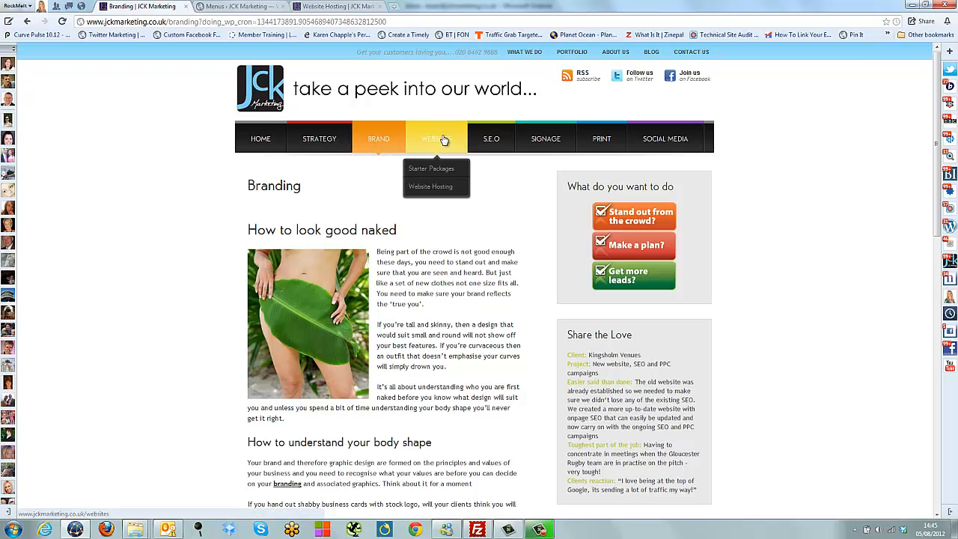
left_click(434, 191)
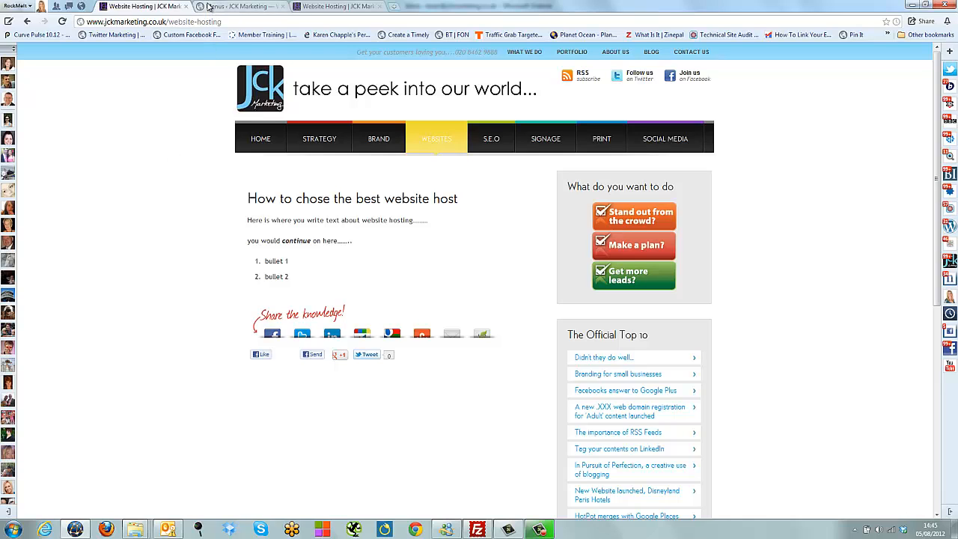
Step: Remove the Website Hosting item from the Secondary Navigation menu and save the menu
left_click(209, 7)
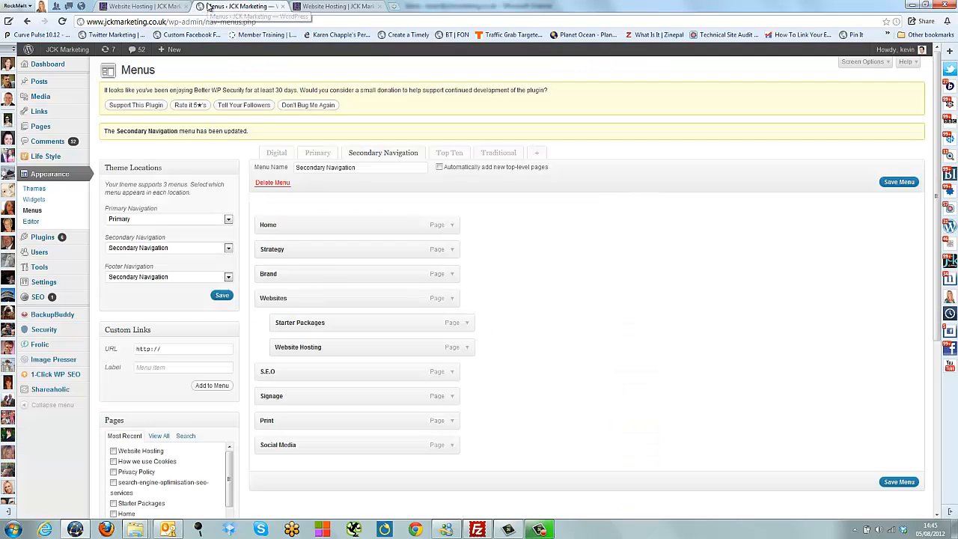
left_click(467, 349)
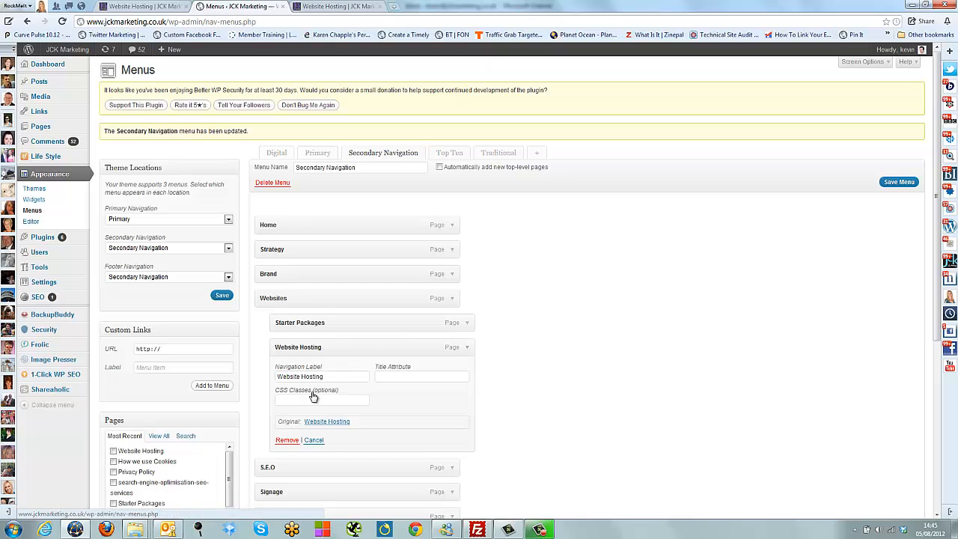
left_click(286, 441)
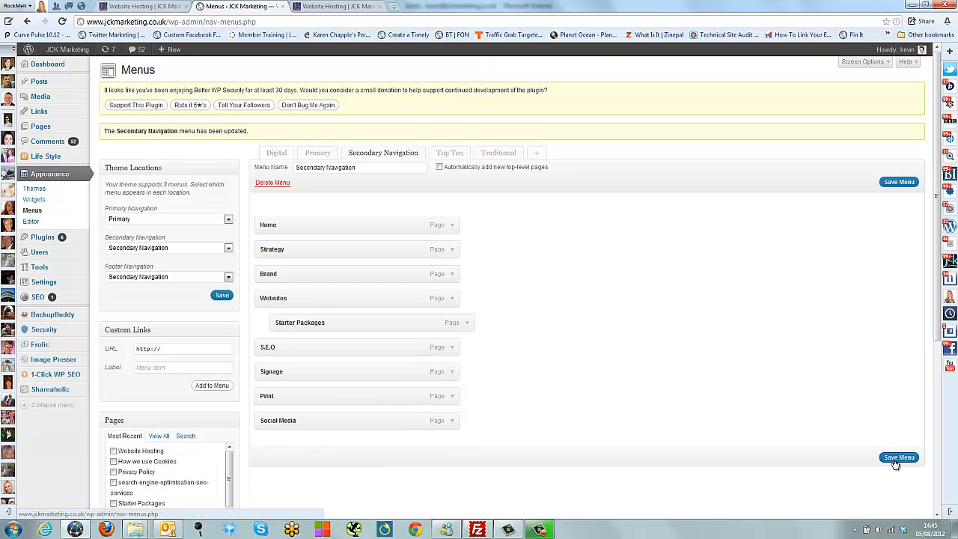
left_click(899, 458)
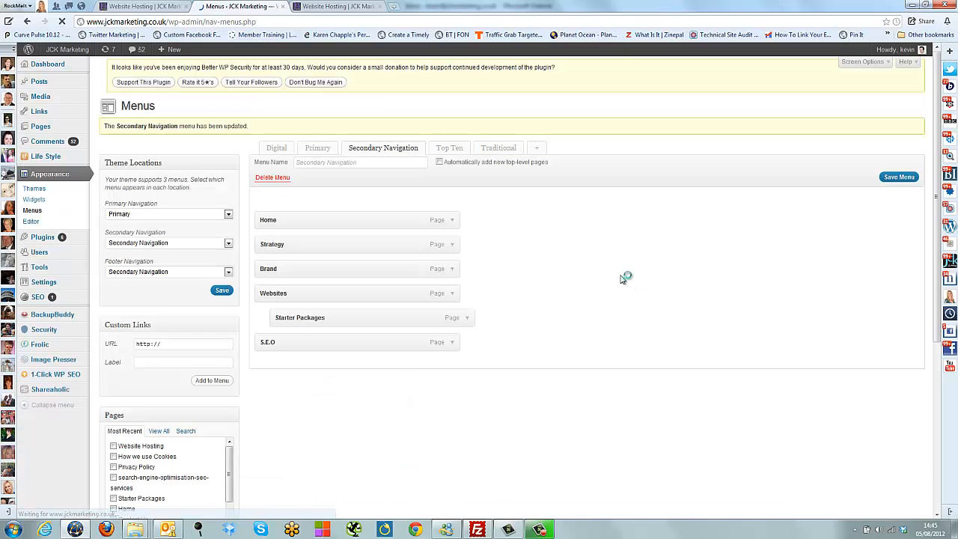
Step: Reload the live Website Hosting page and check the Websites submenu for the removed item
left_click(151, 7)
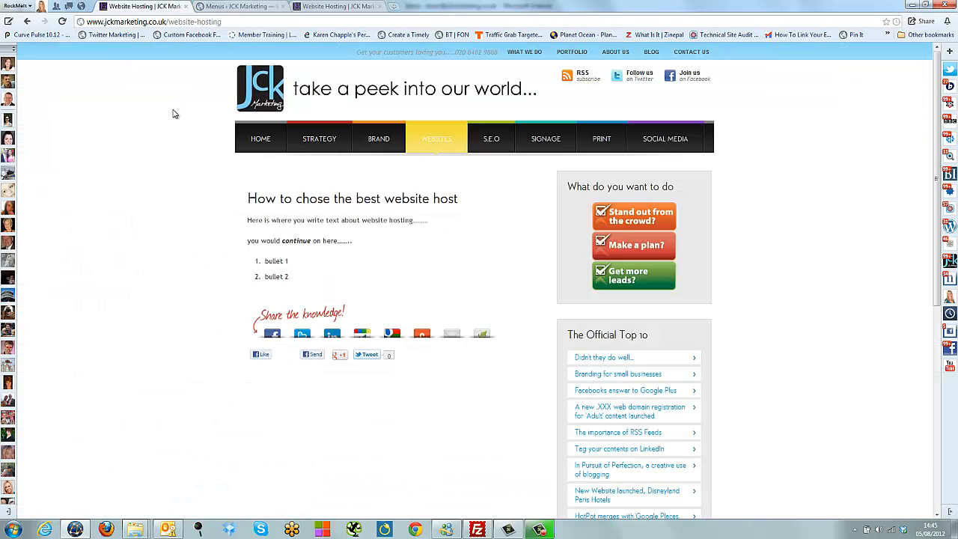
left_click(62, 21)
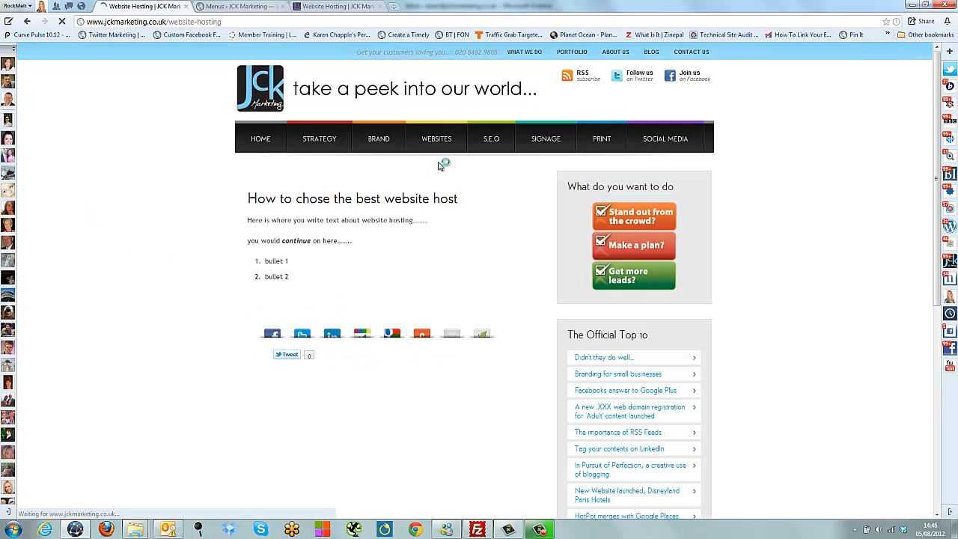
mouse_move(441, 142)
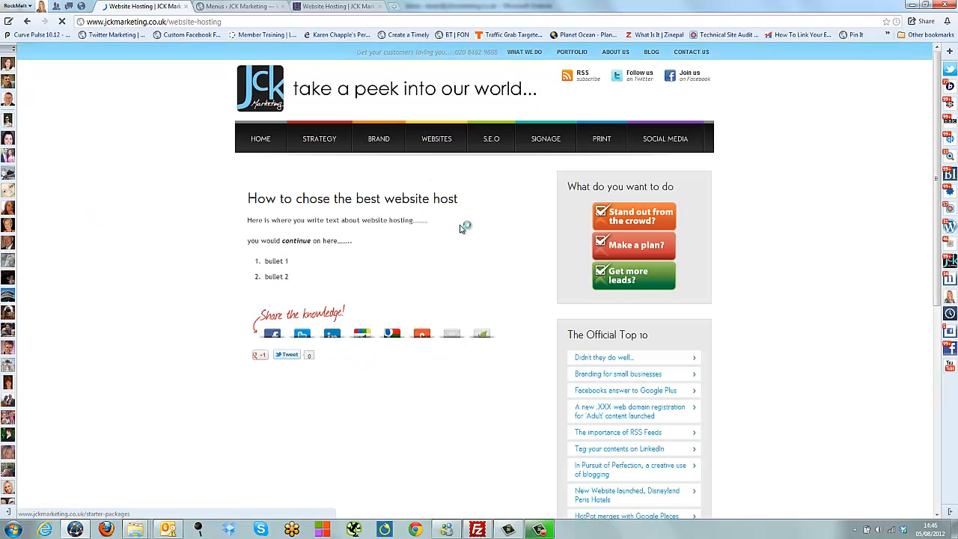